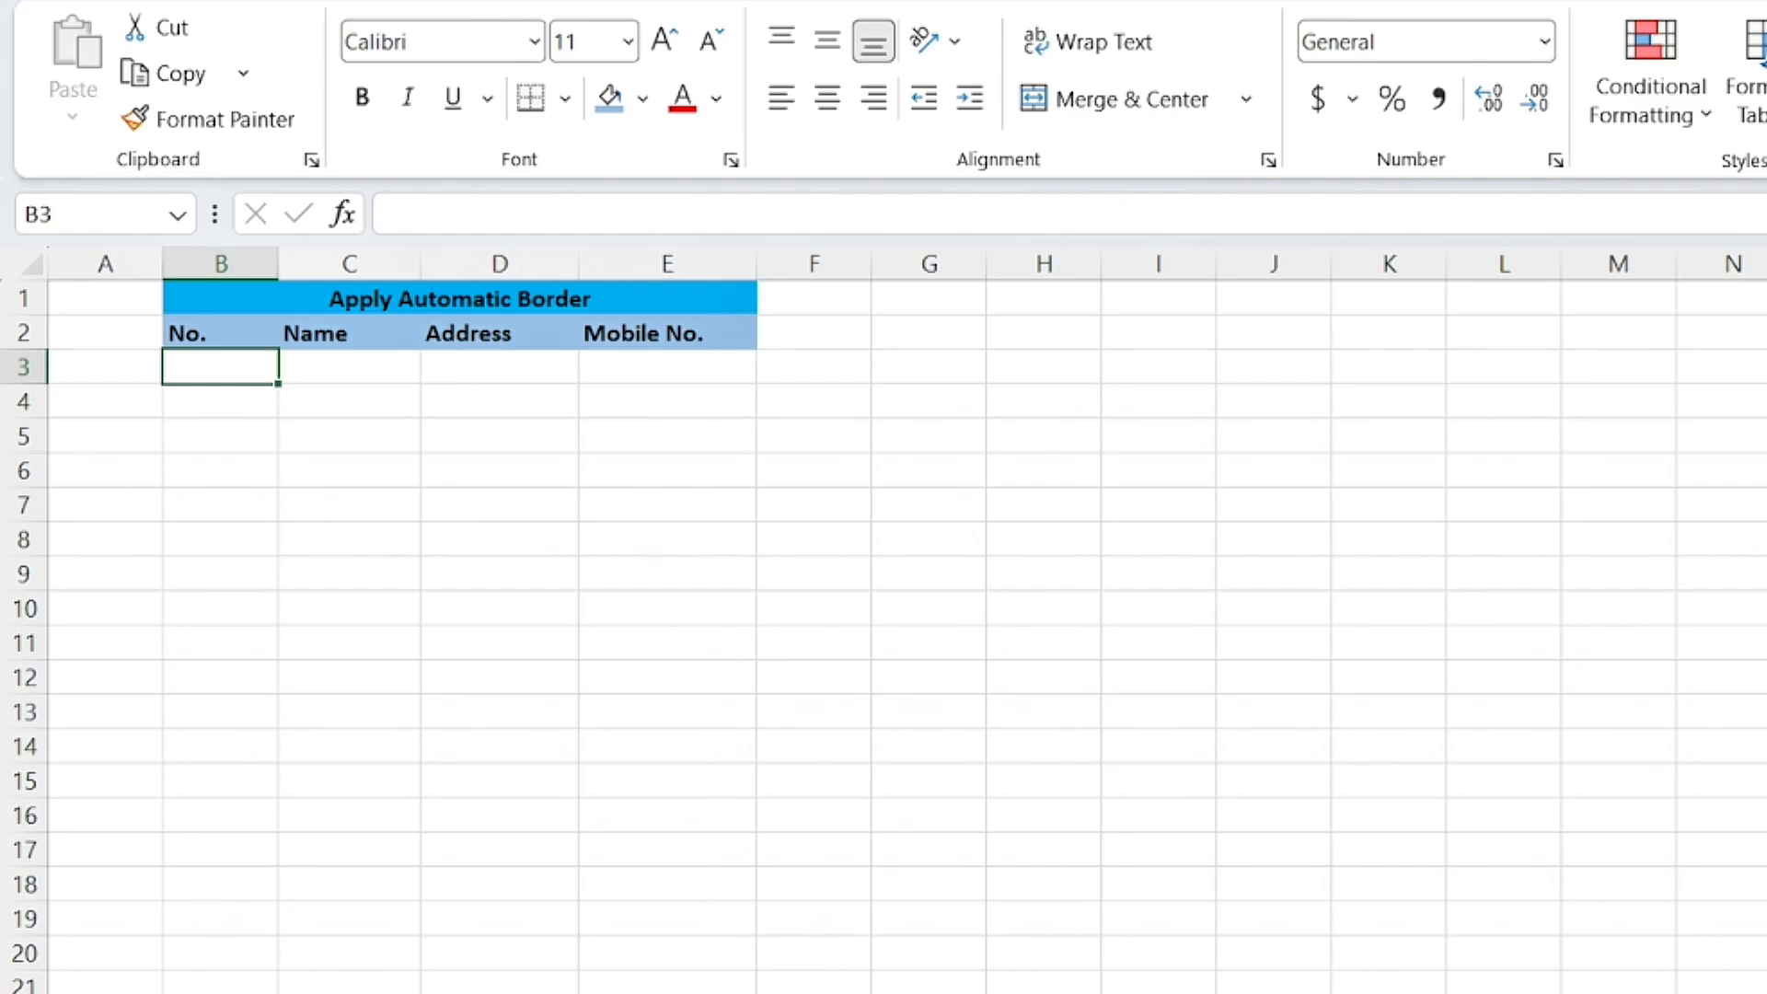
pyautogui.click(433, 309)
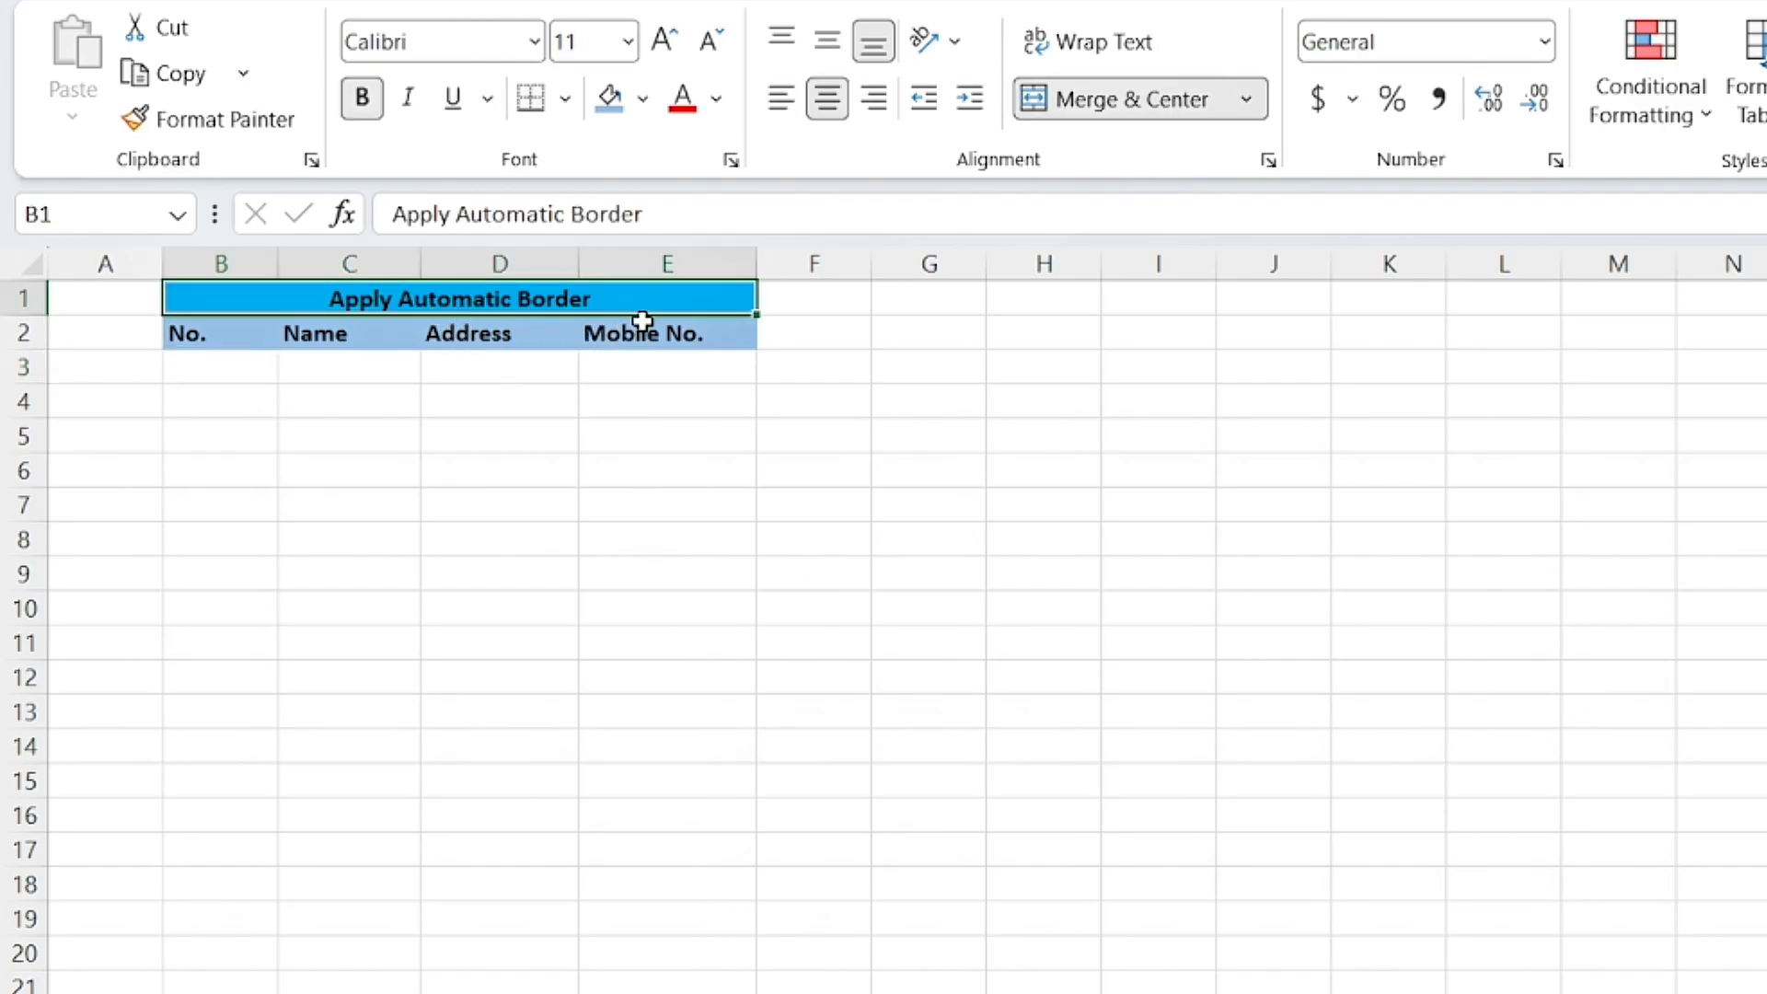
pyautogui.click(240, 345)
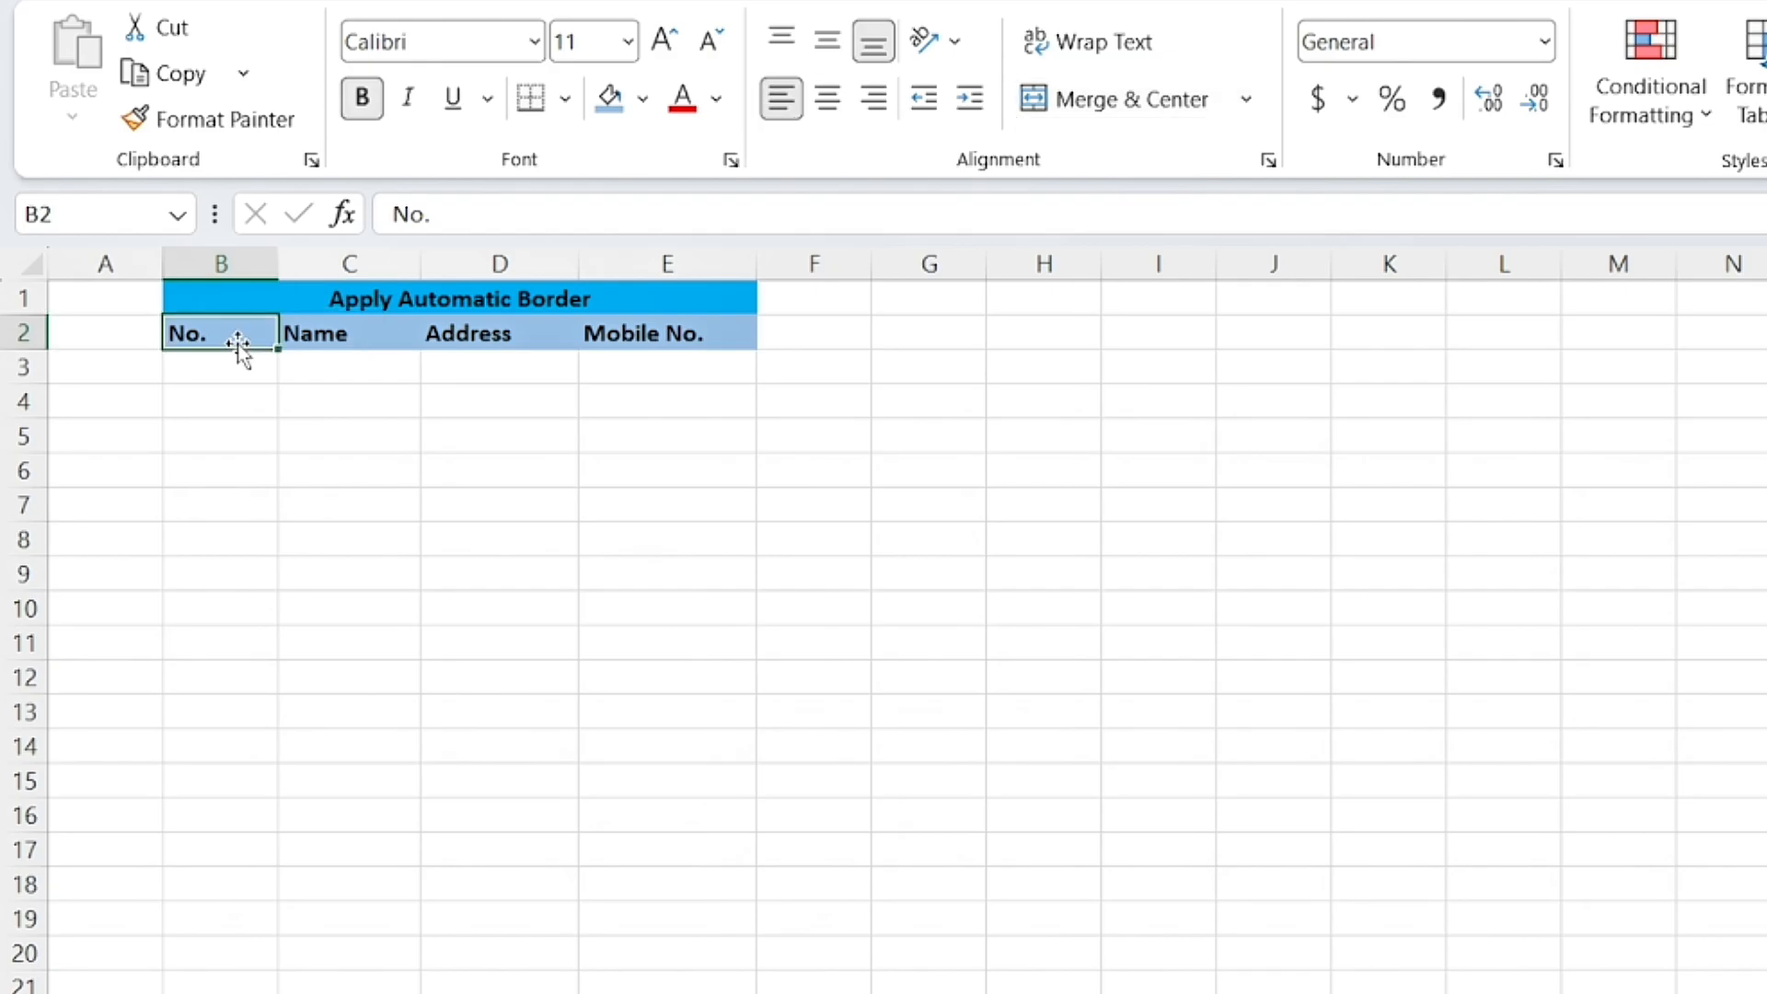
pyautogui.click(345, 336)
pyautogui.click(455, 333)
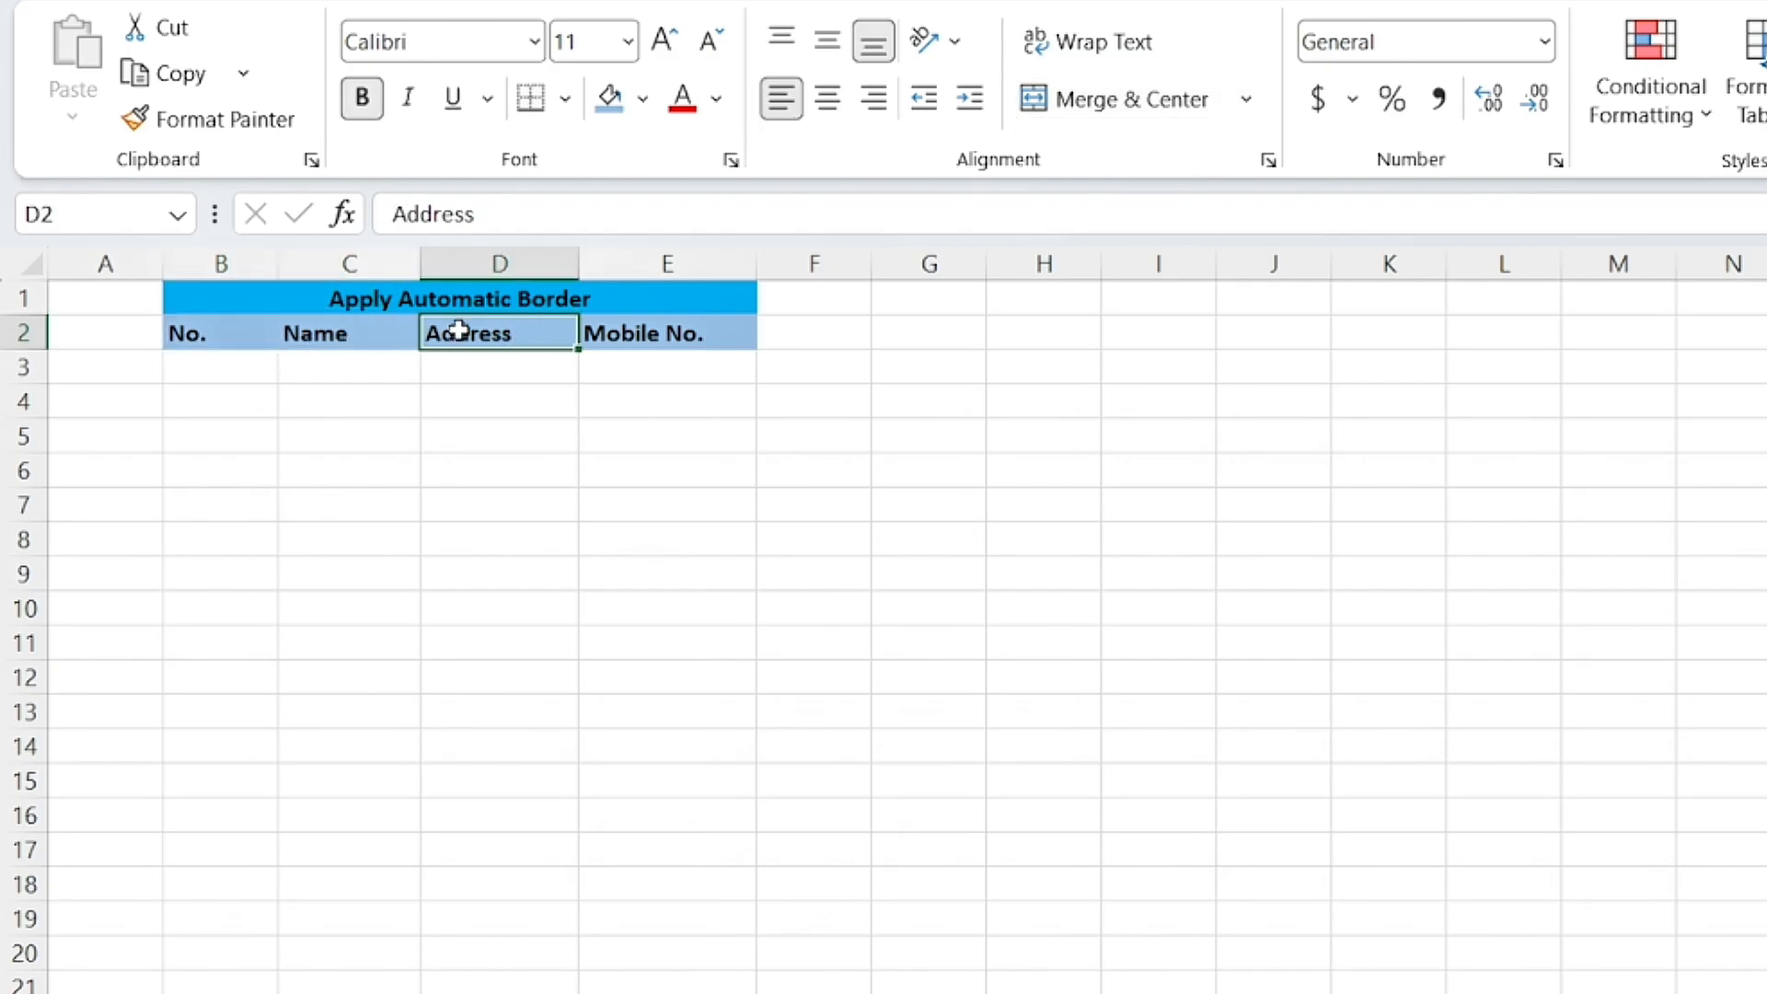
pyautogui.click(633, 329)
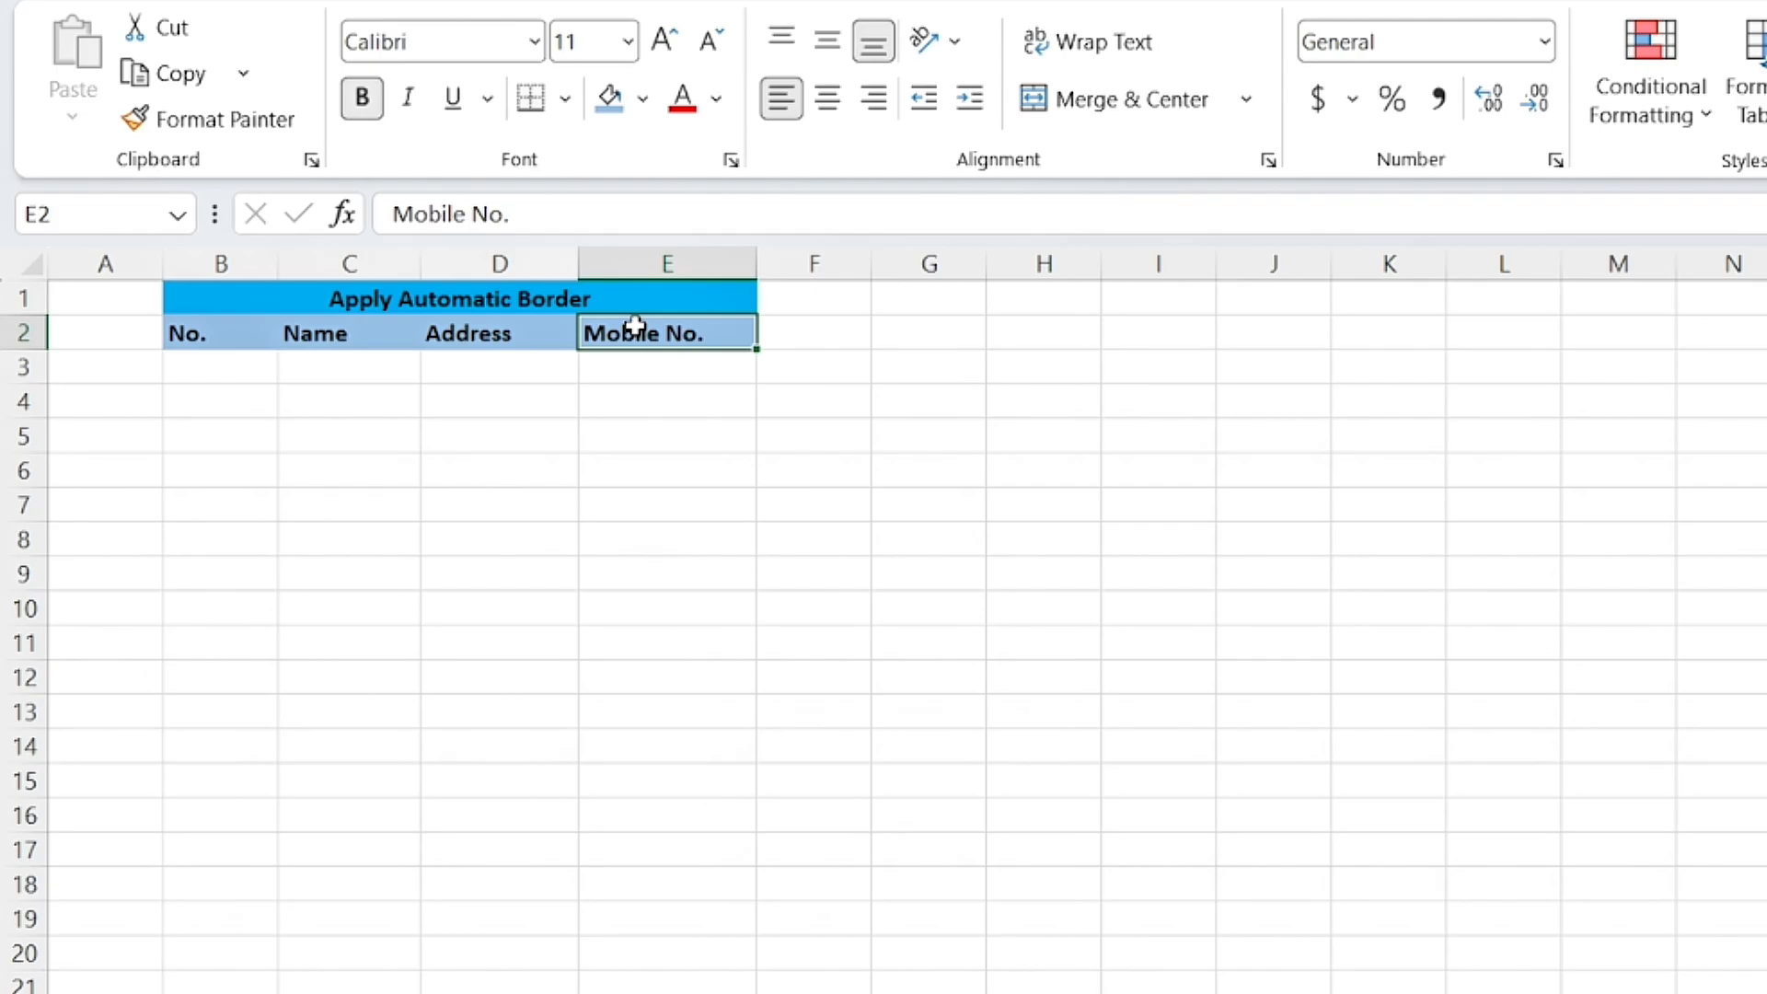
pyautogui.click(210, 374)
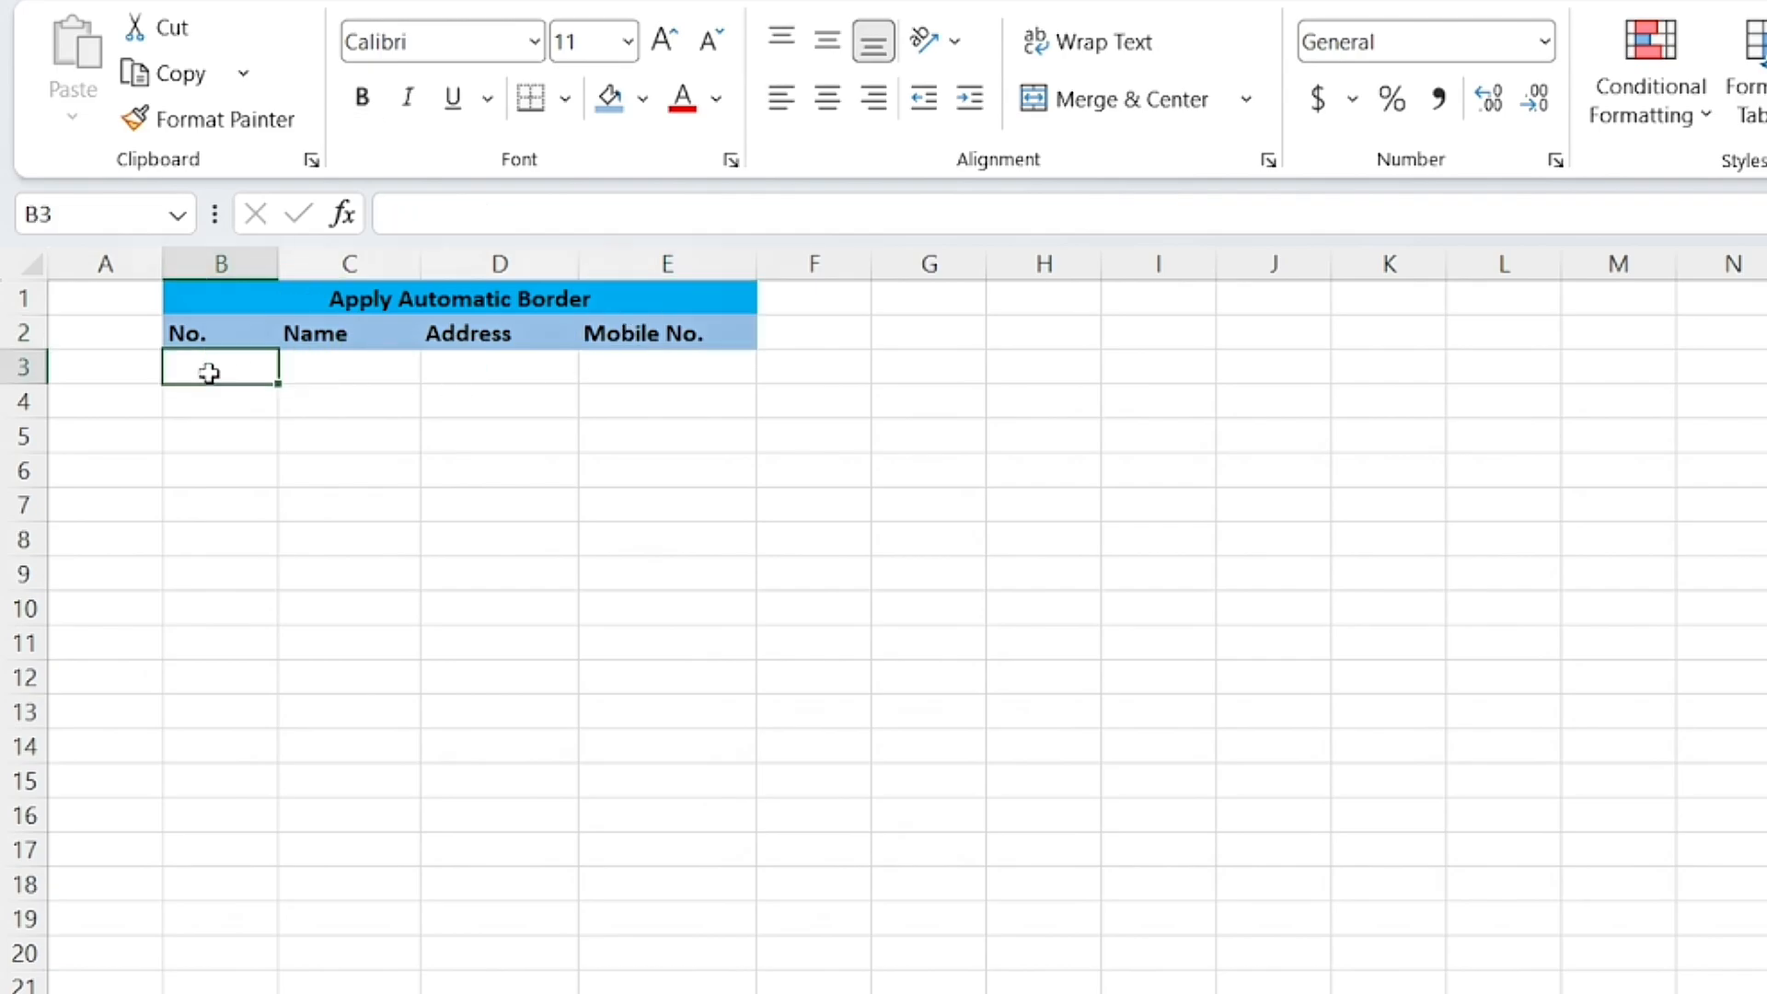
# Step: Create a new conditional formatting rule for columns B to E that uses a formula to determine which cells to format
pyautogui.click(239, 263)
pyautogui.moveTo(239, 262); pyautogui.dragTo(624, 284)
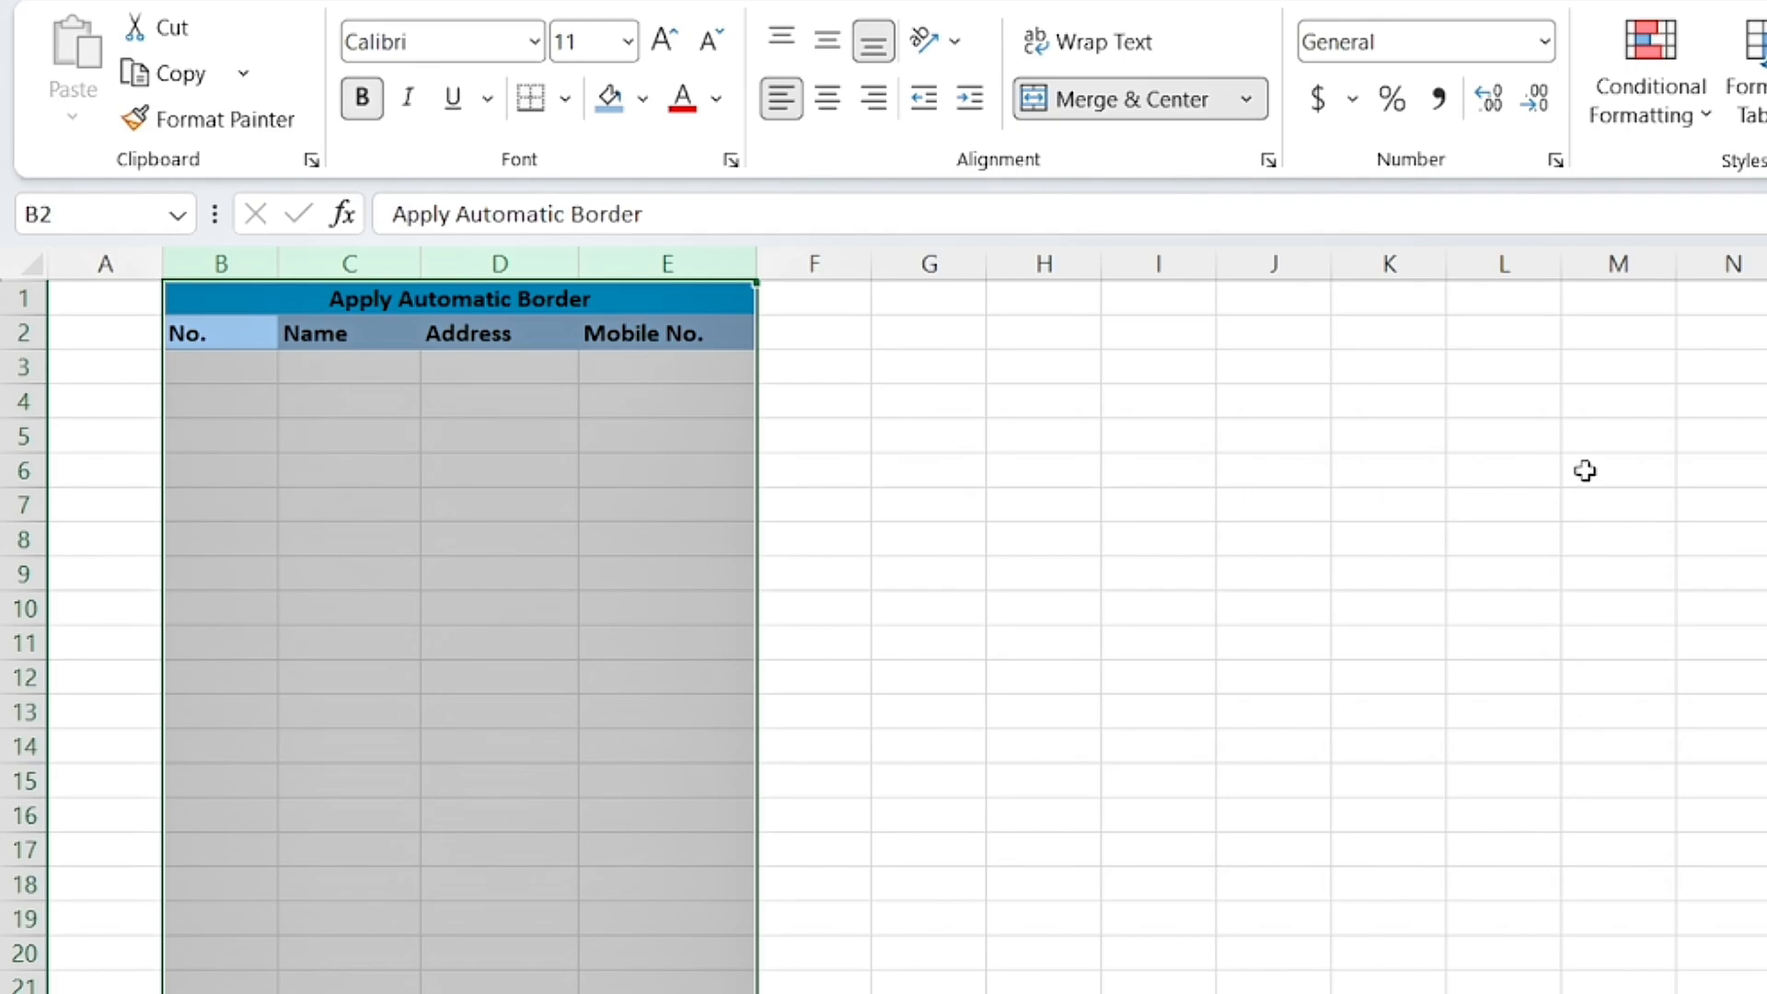
pyautogui.click(1705, 117)
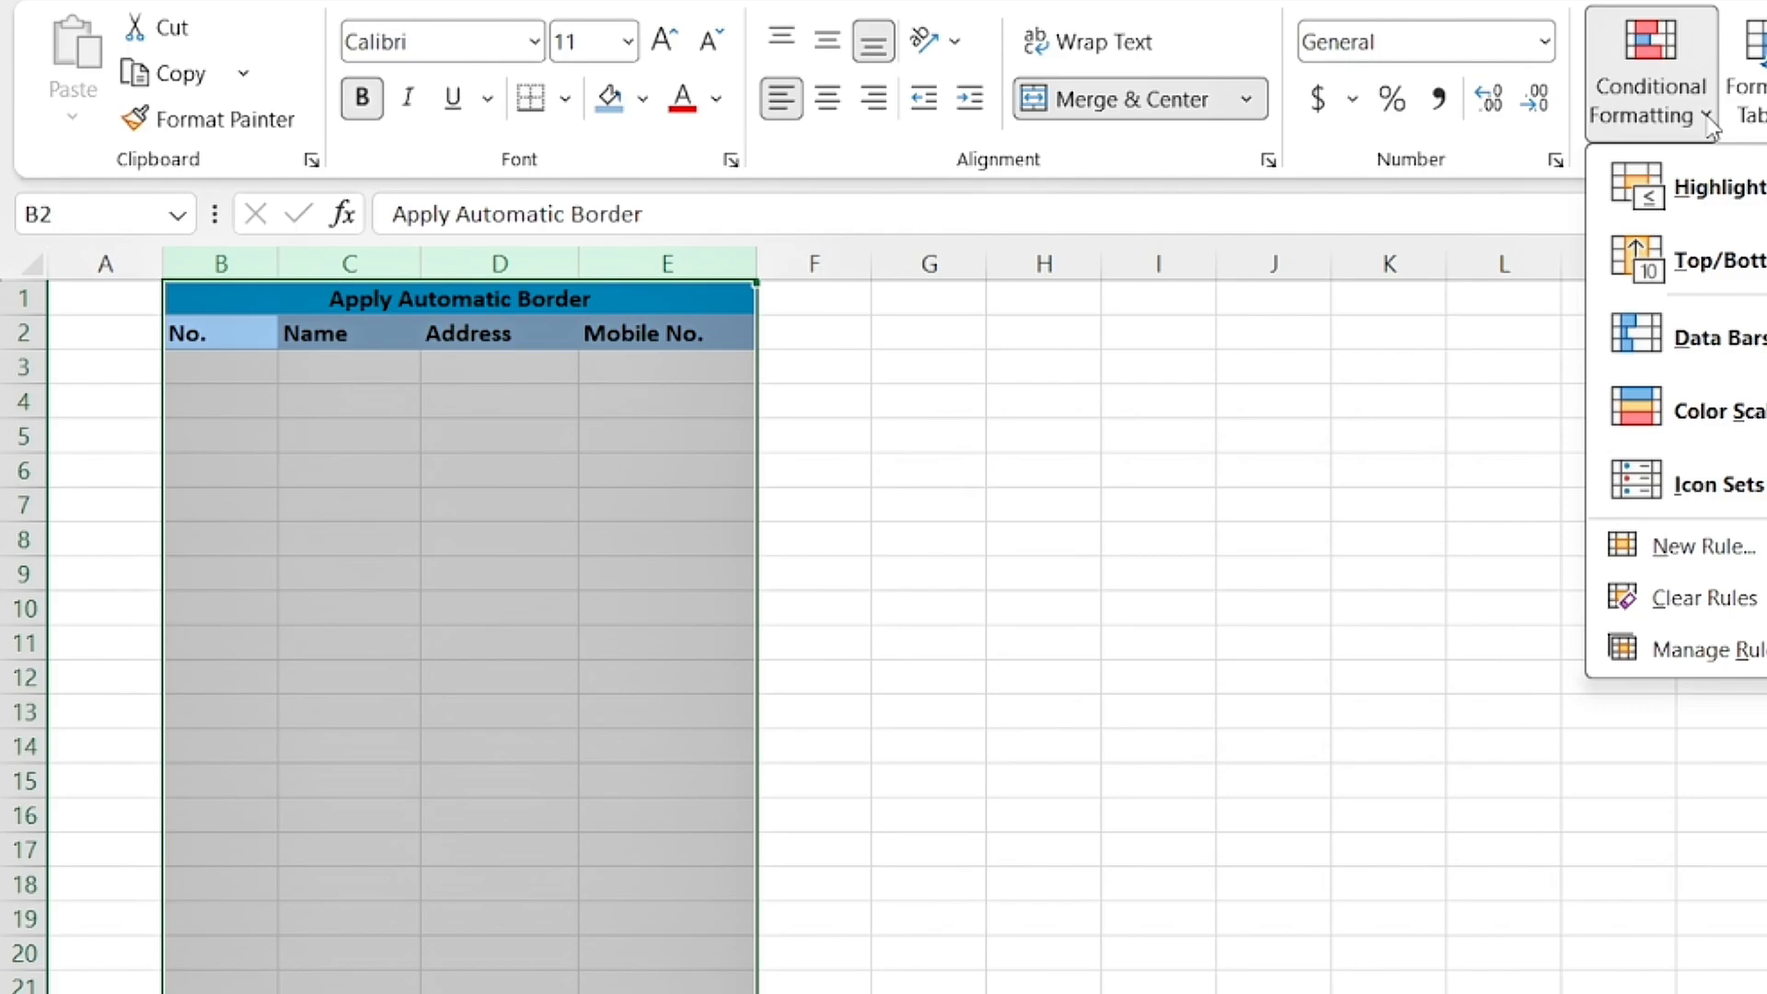
pyautogui.click(1666, 550)
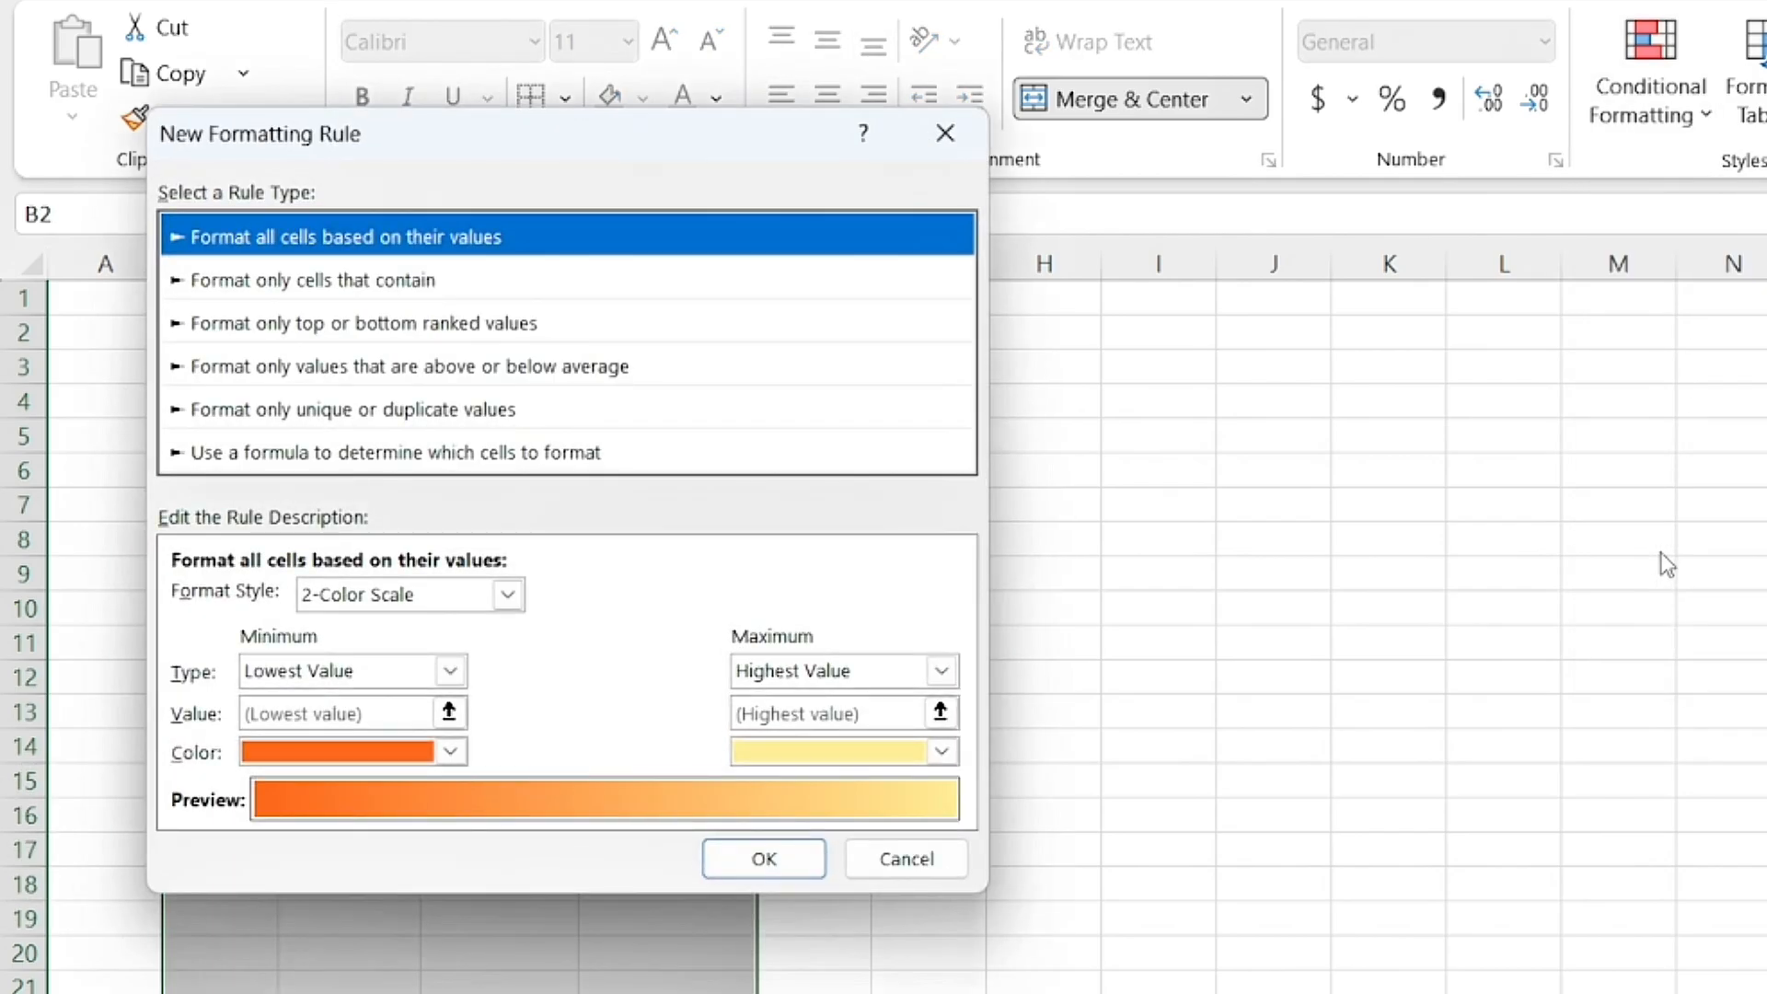
pyautogui.click(350, 458)
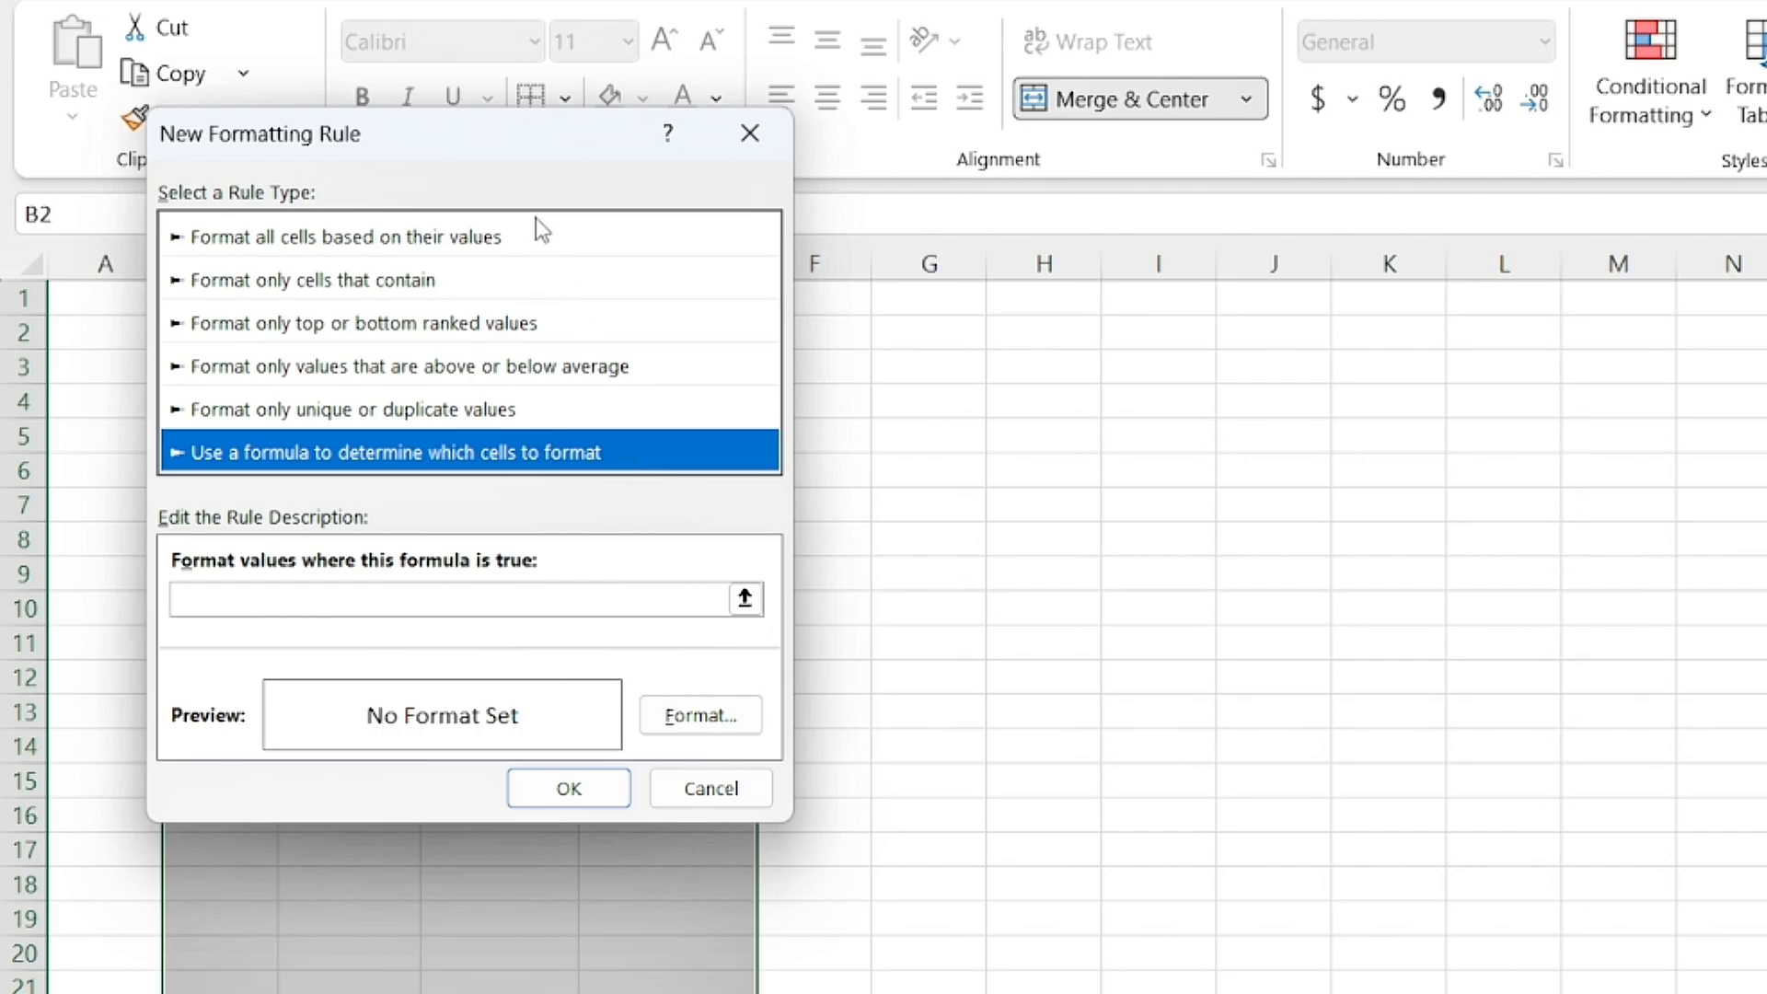
# Step: Set the rule's formula to =$B2, referencing the No. column with a relative row
pyautogui.moveTo(536, 155); pyautogui.dragTo(945, 288)
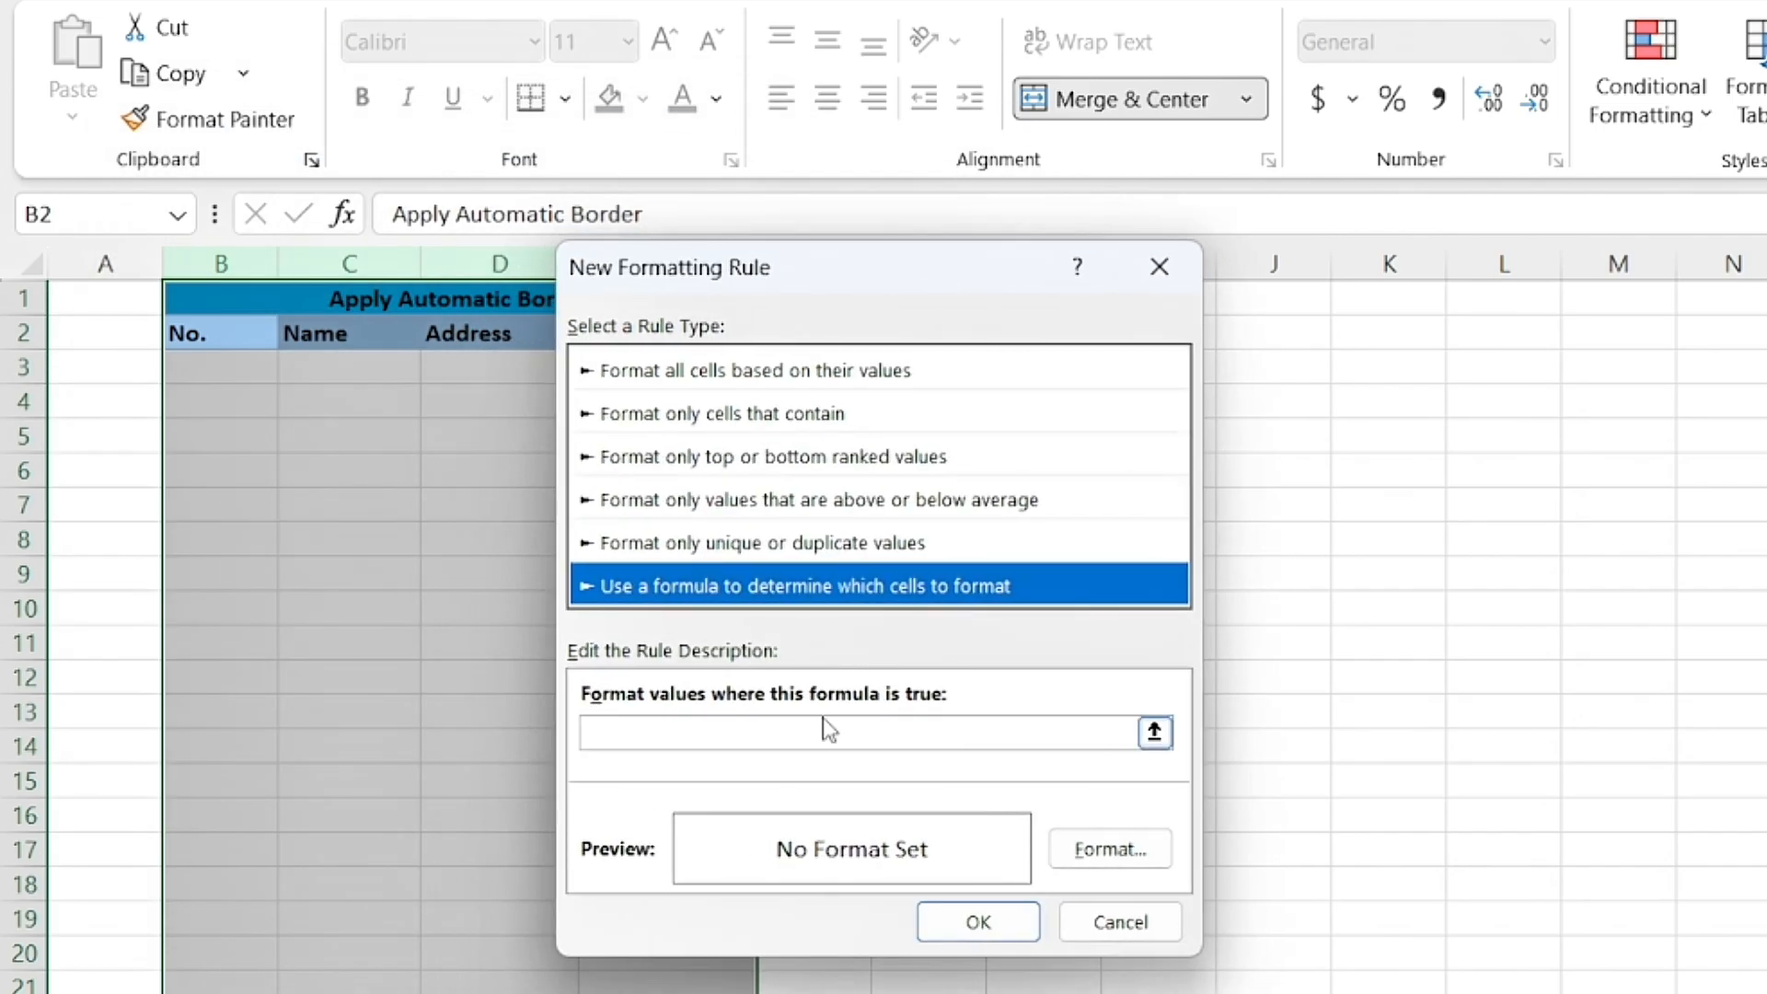
pyautogui.click(692, 738)
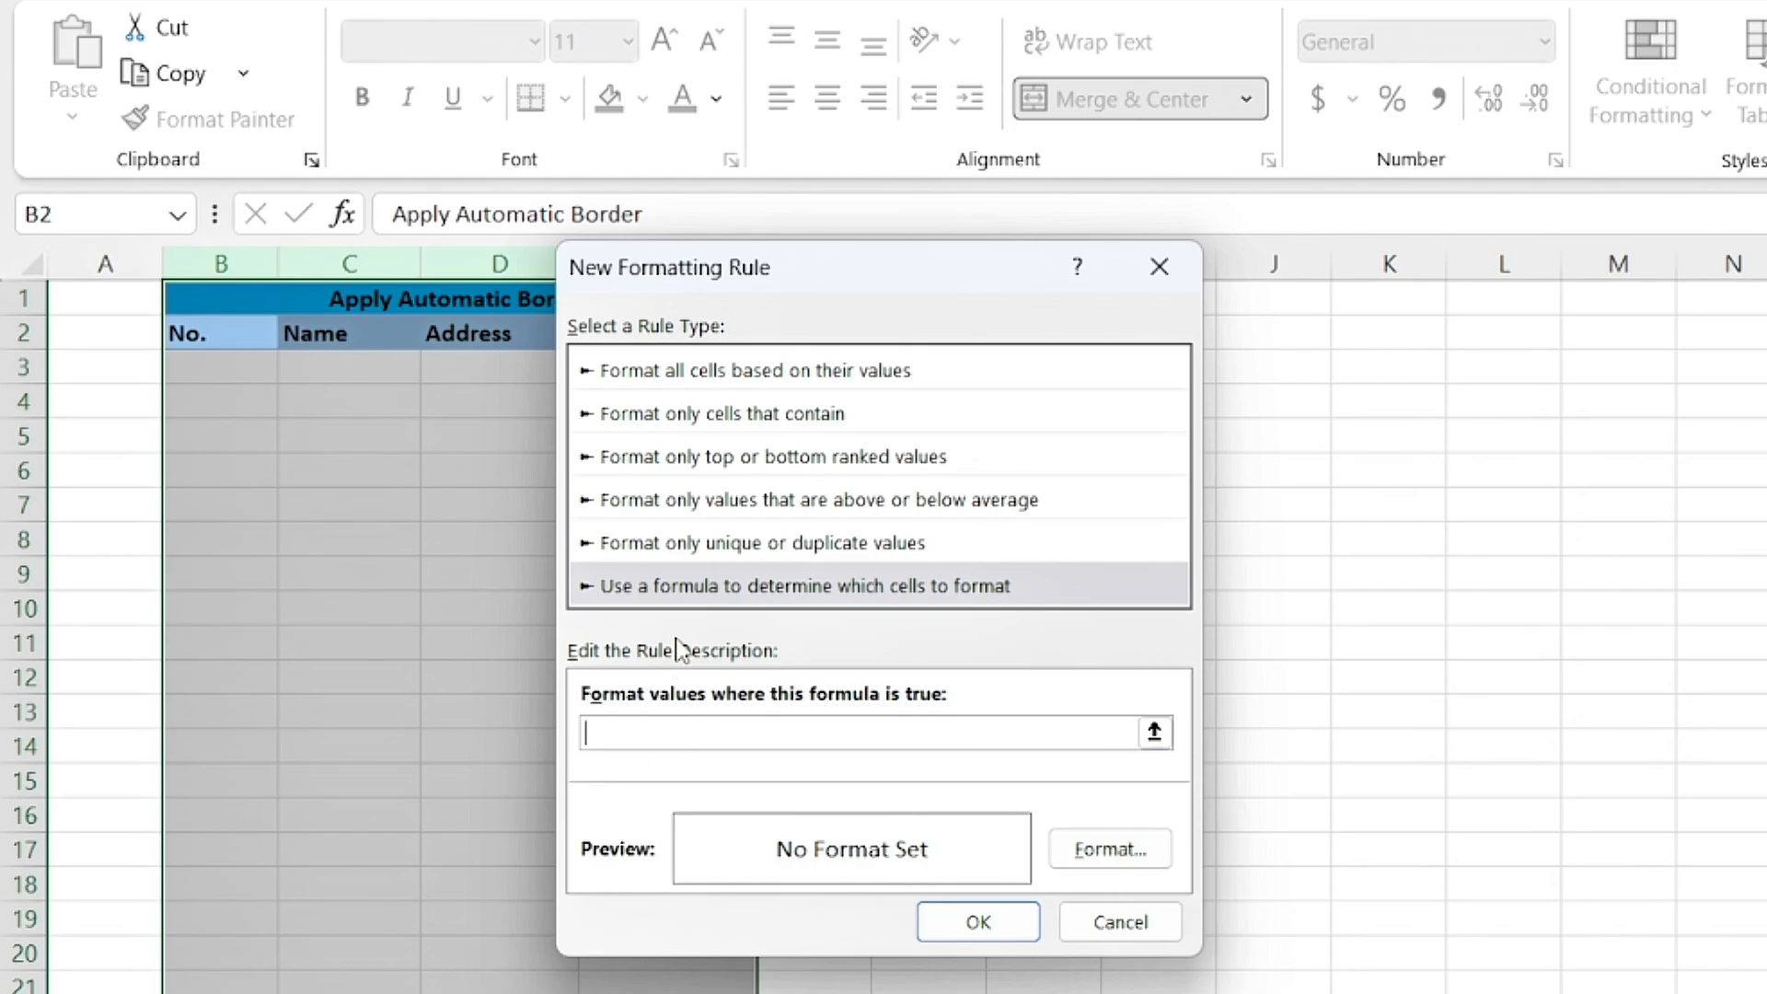
pyautogui.click(701, 589)
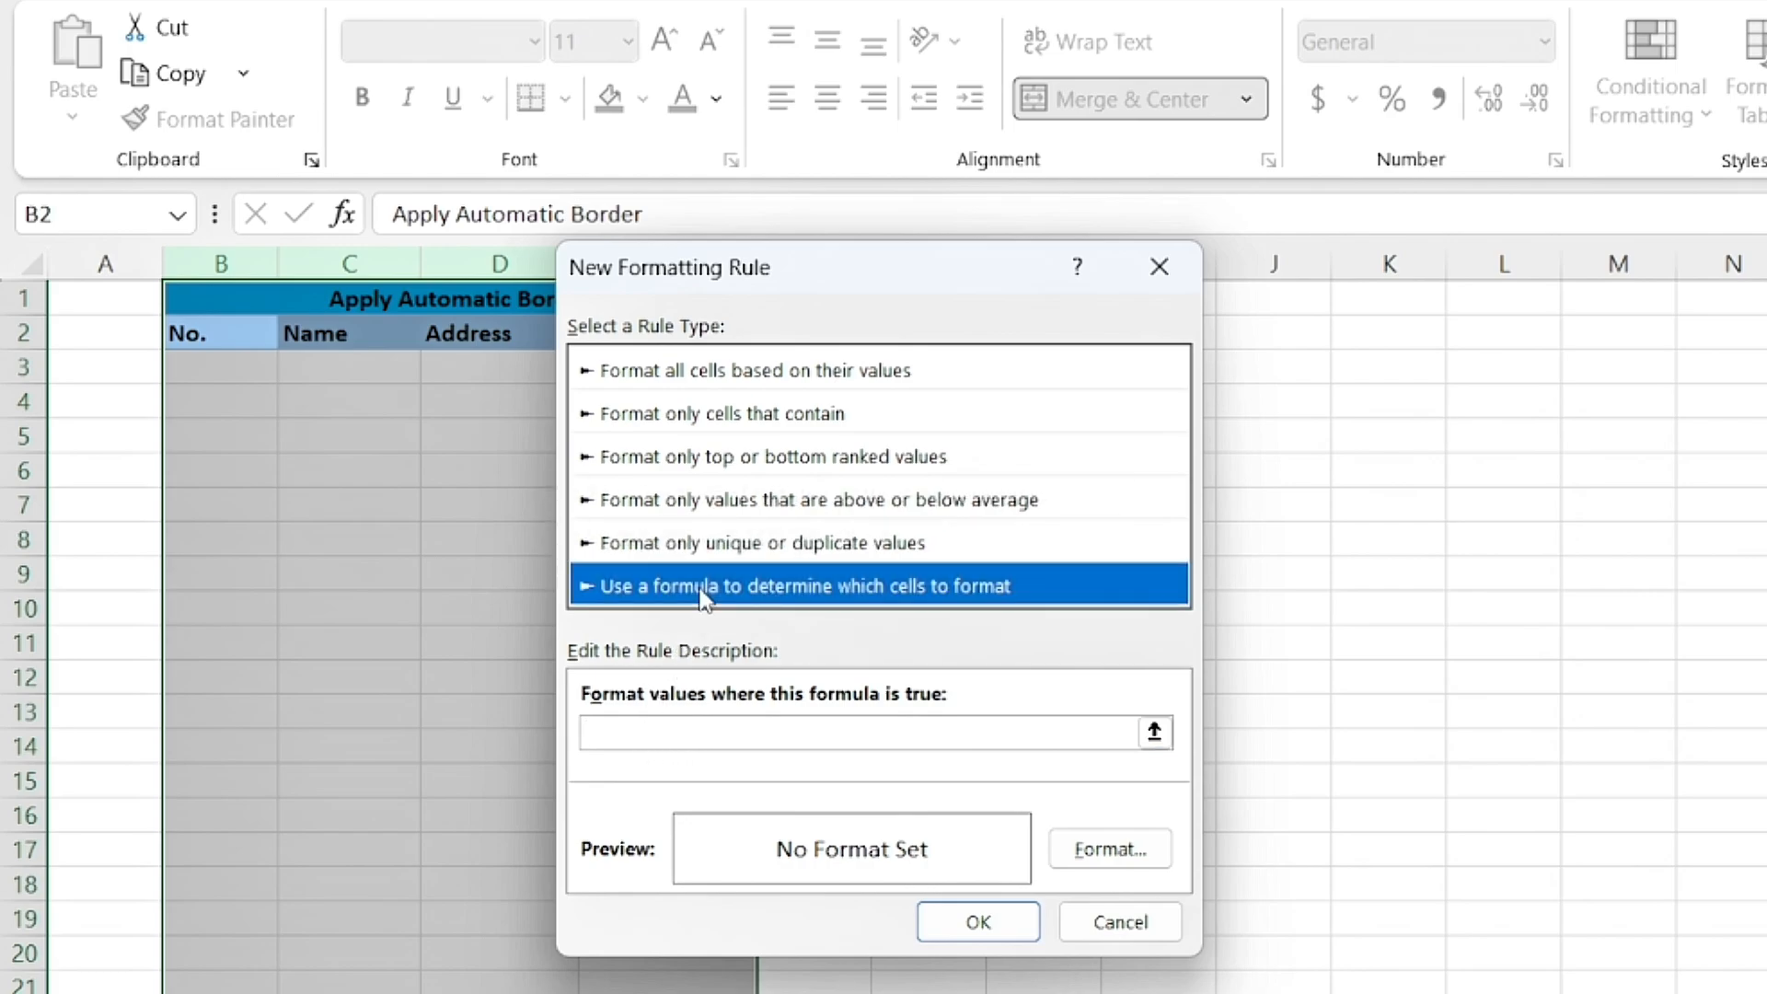
pyautogui.click(659, 729)
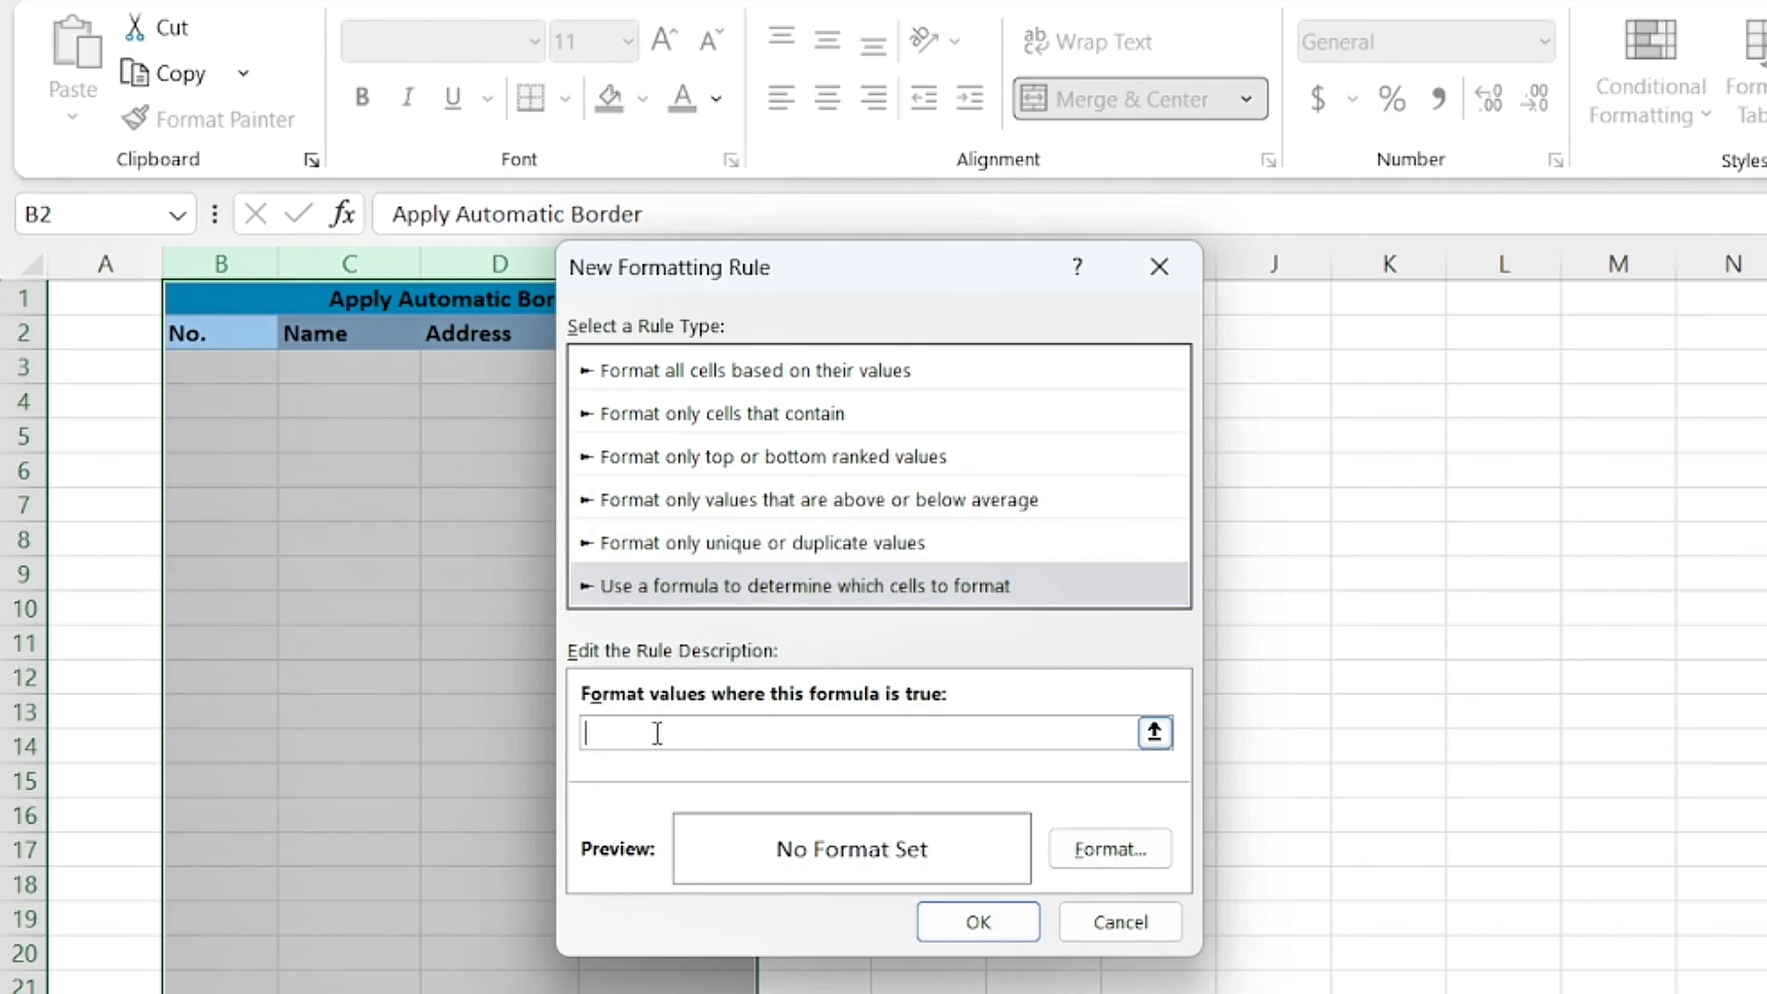
pyautogui.click(213, 335)
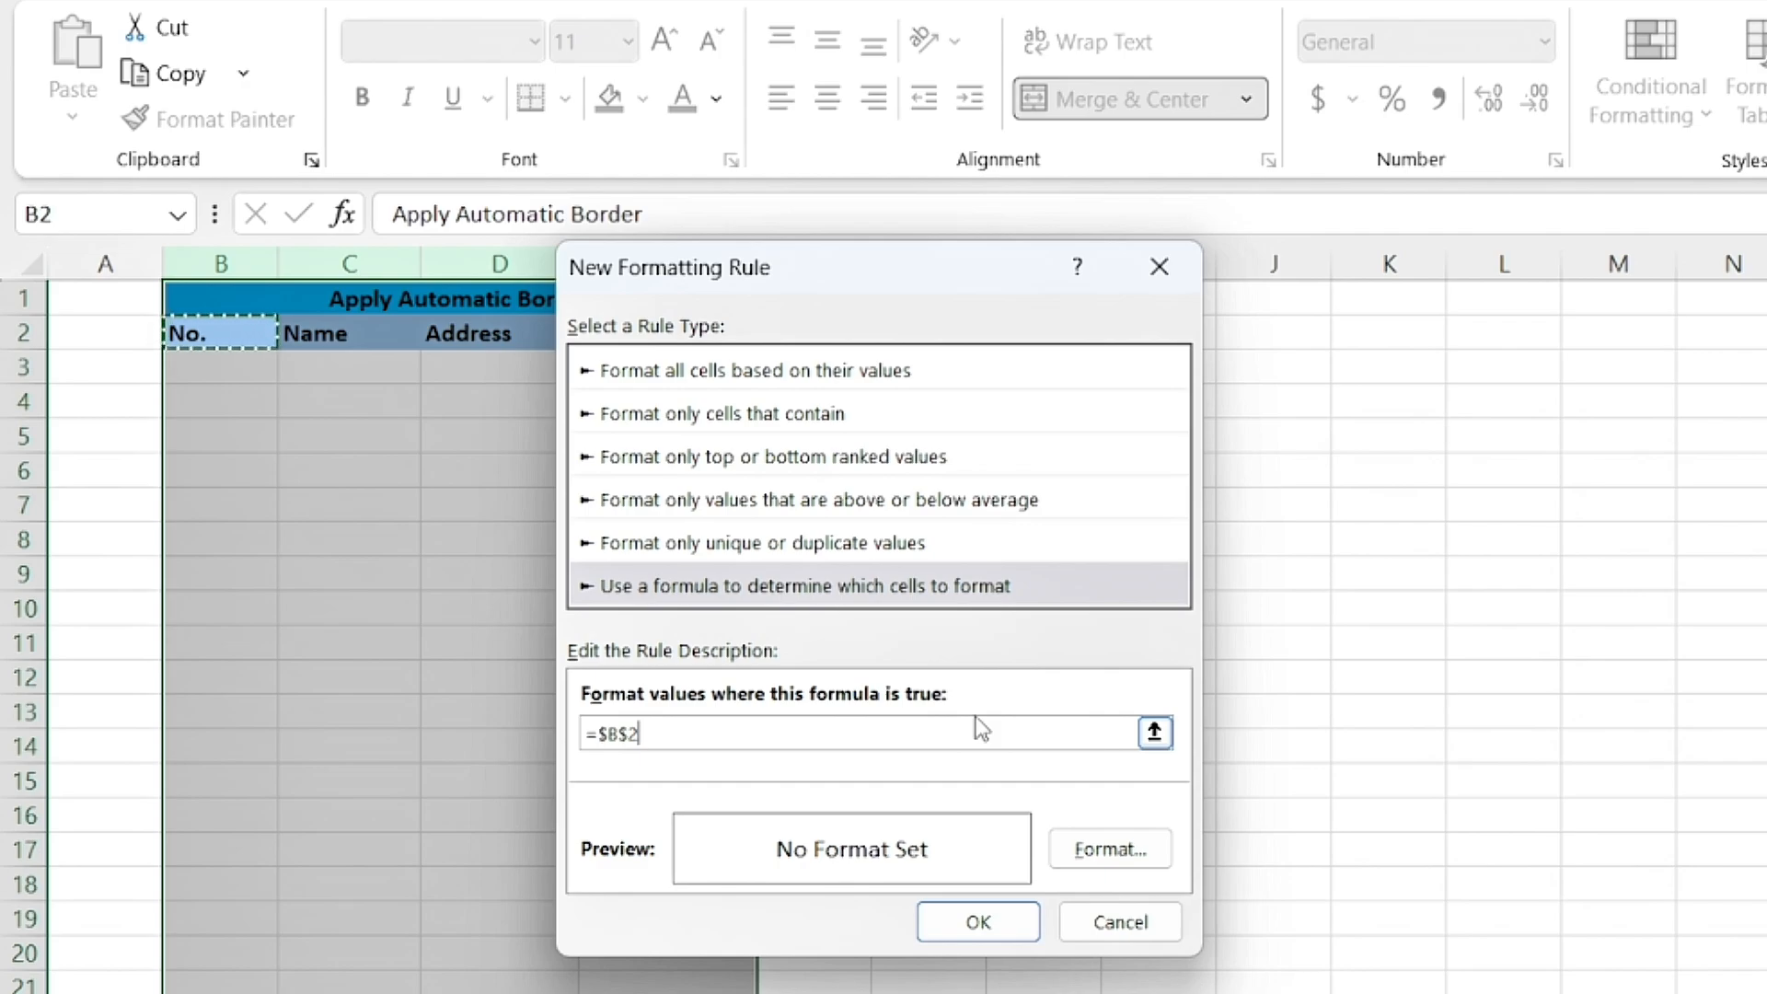
pyautogui.press('F4')
pyautogui.press('F4')
# Step: Give the rule an outline border on all four sides and apply it to the selected columns
pyautogui.click(1105, 852)
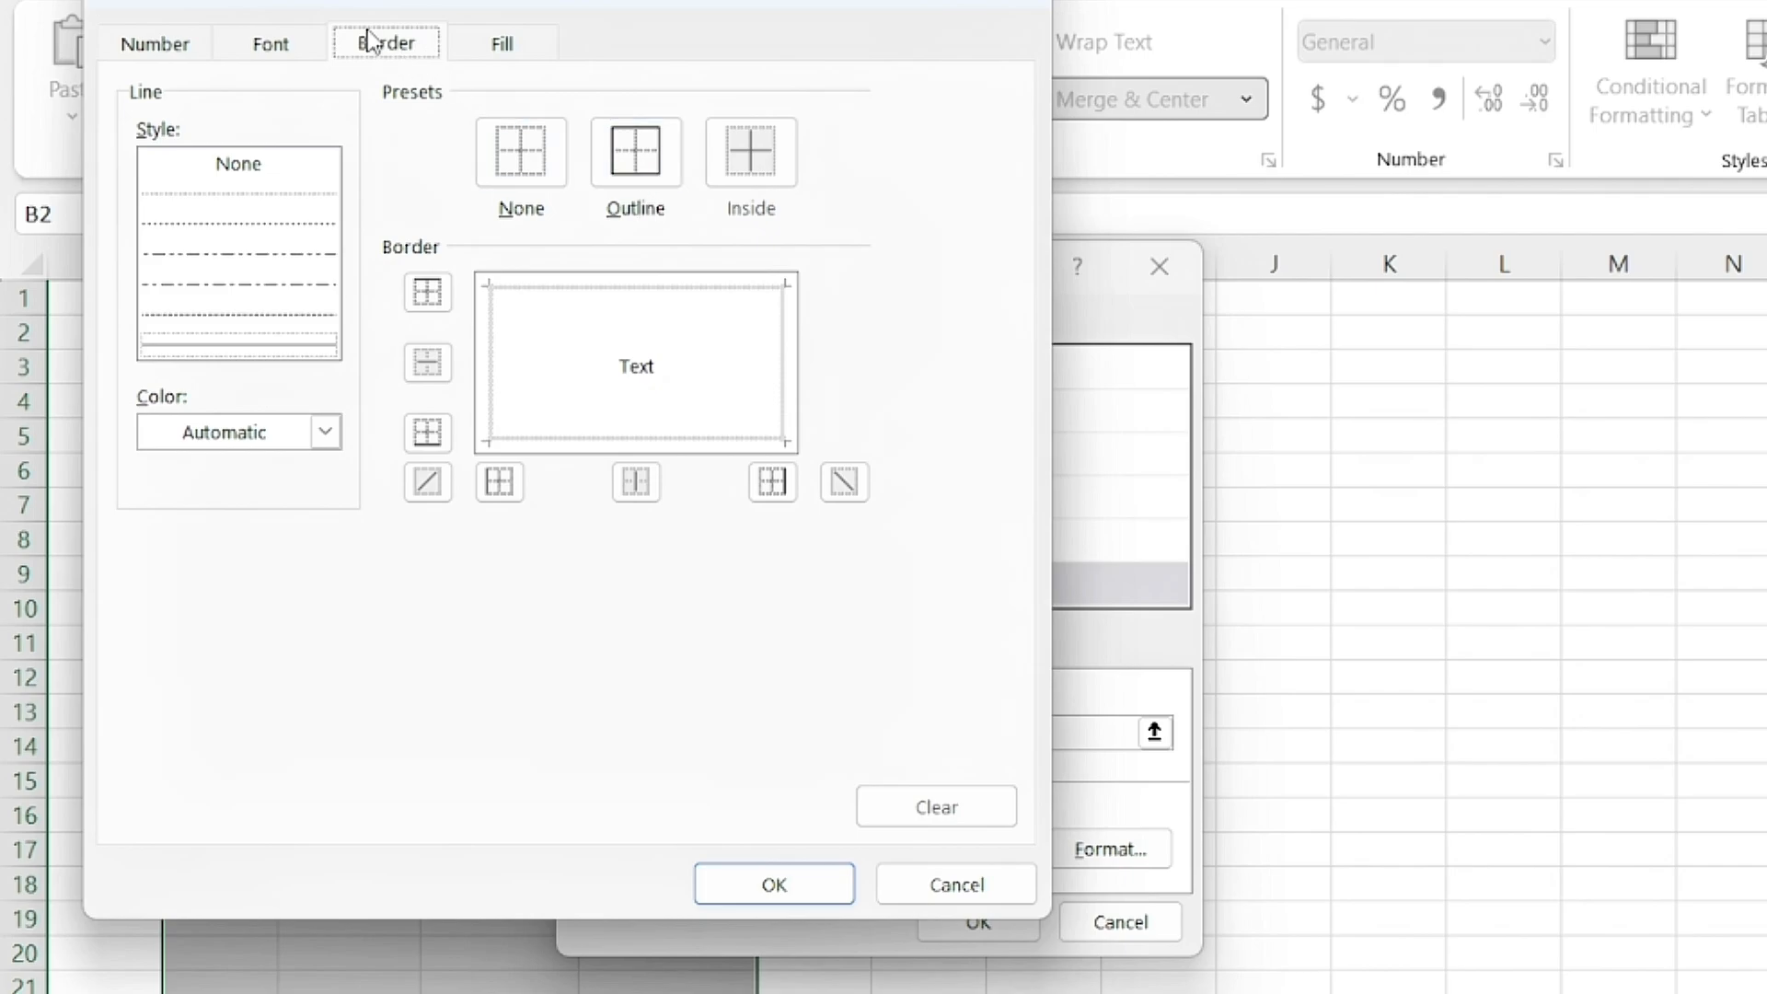
pyautogui.click(651, 166)
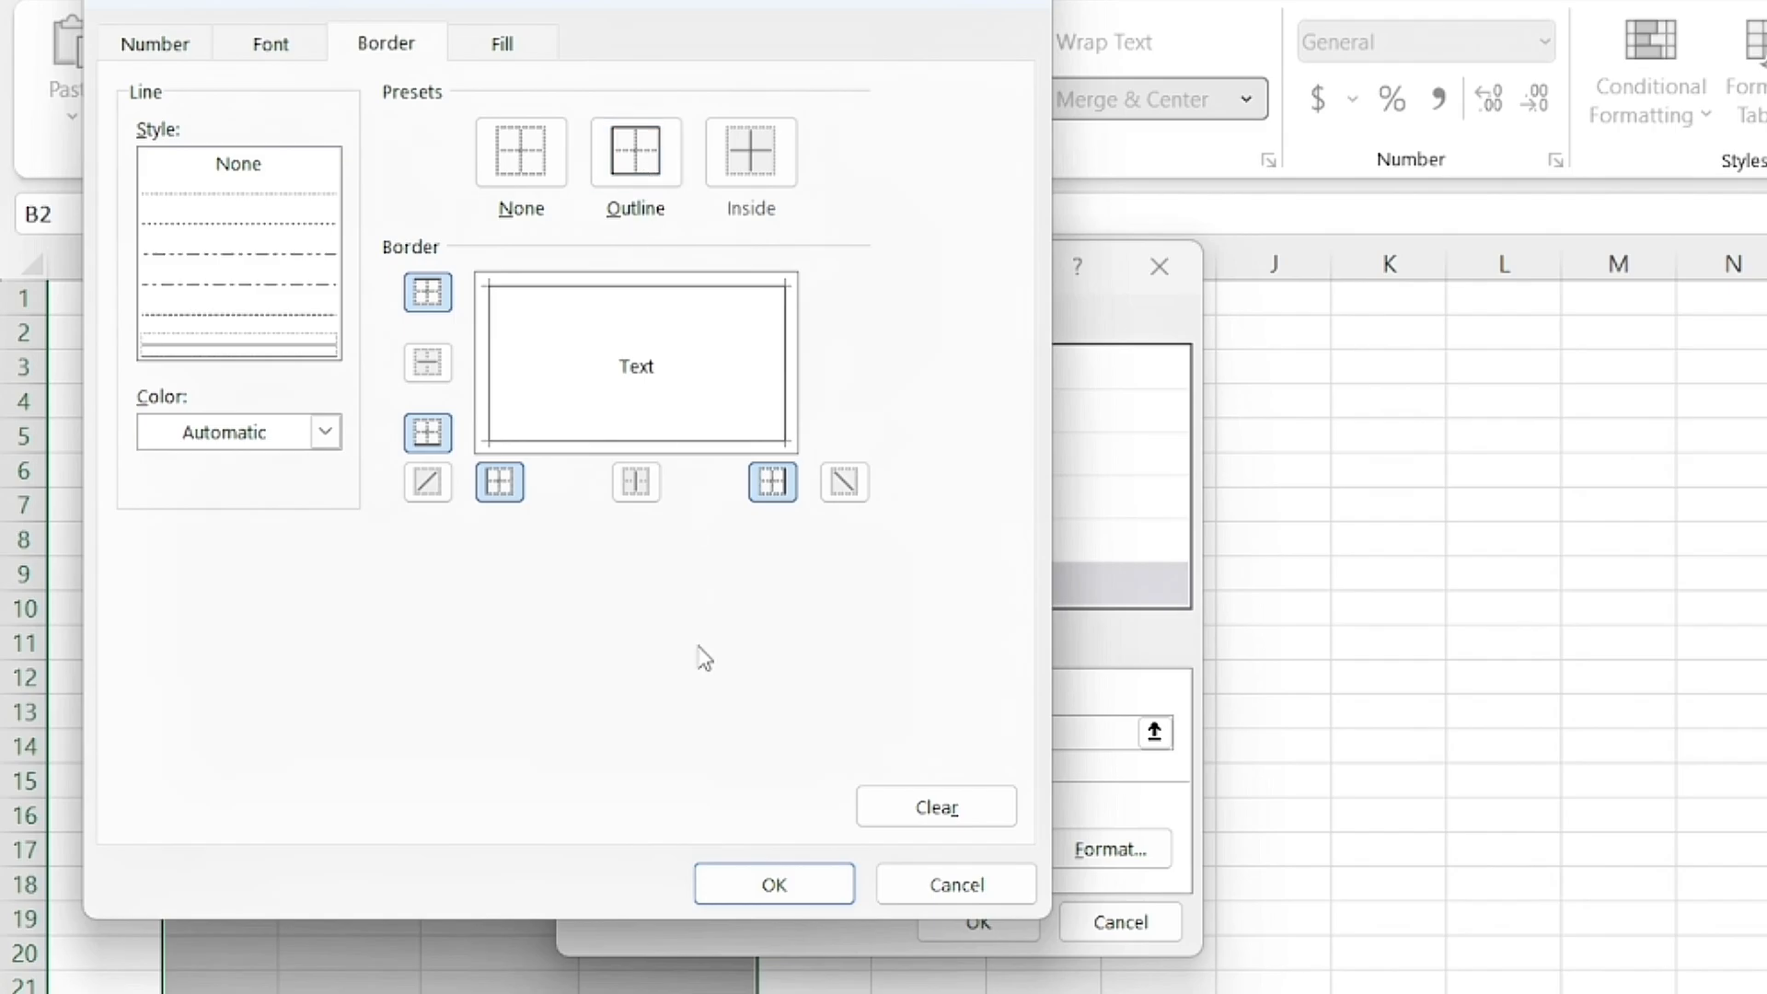
pyautogui.click(776, 887)
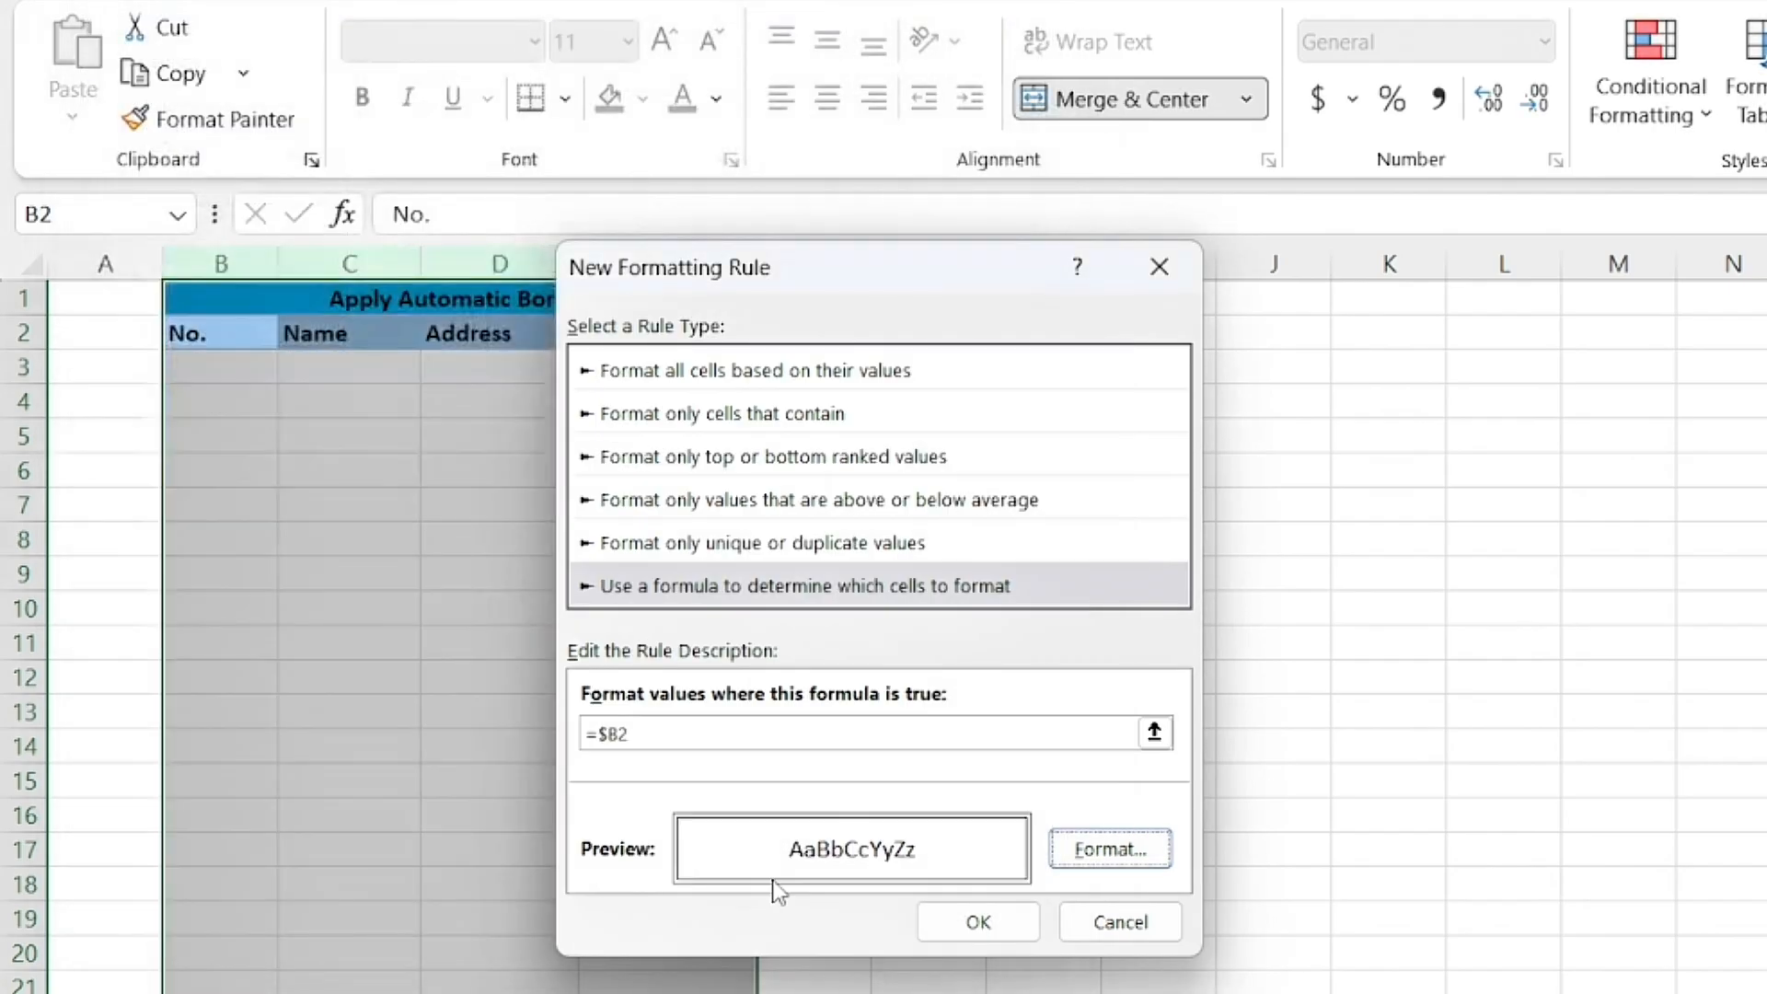
pyautogui.click(978, 923)
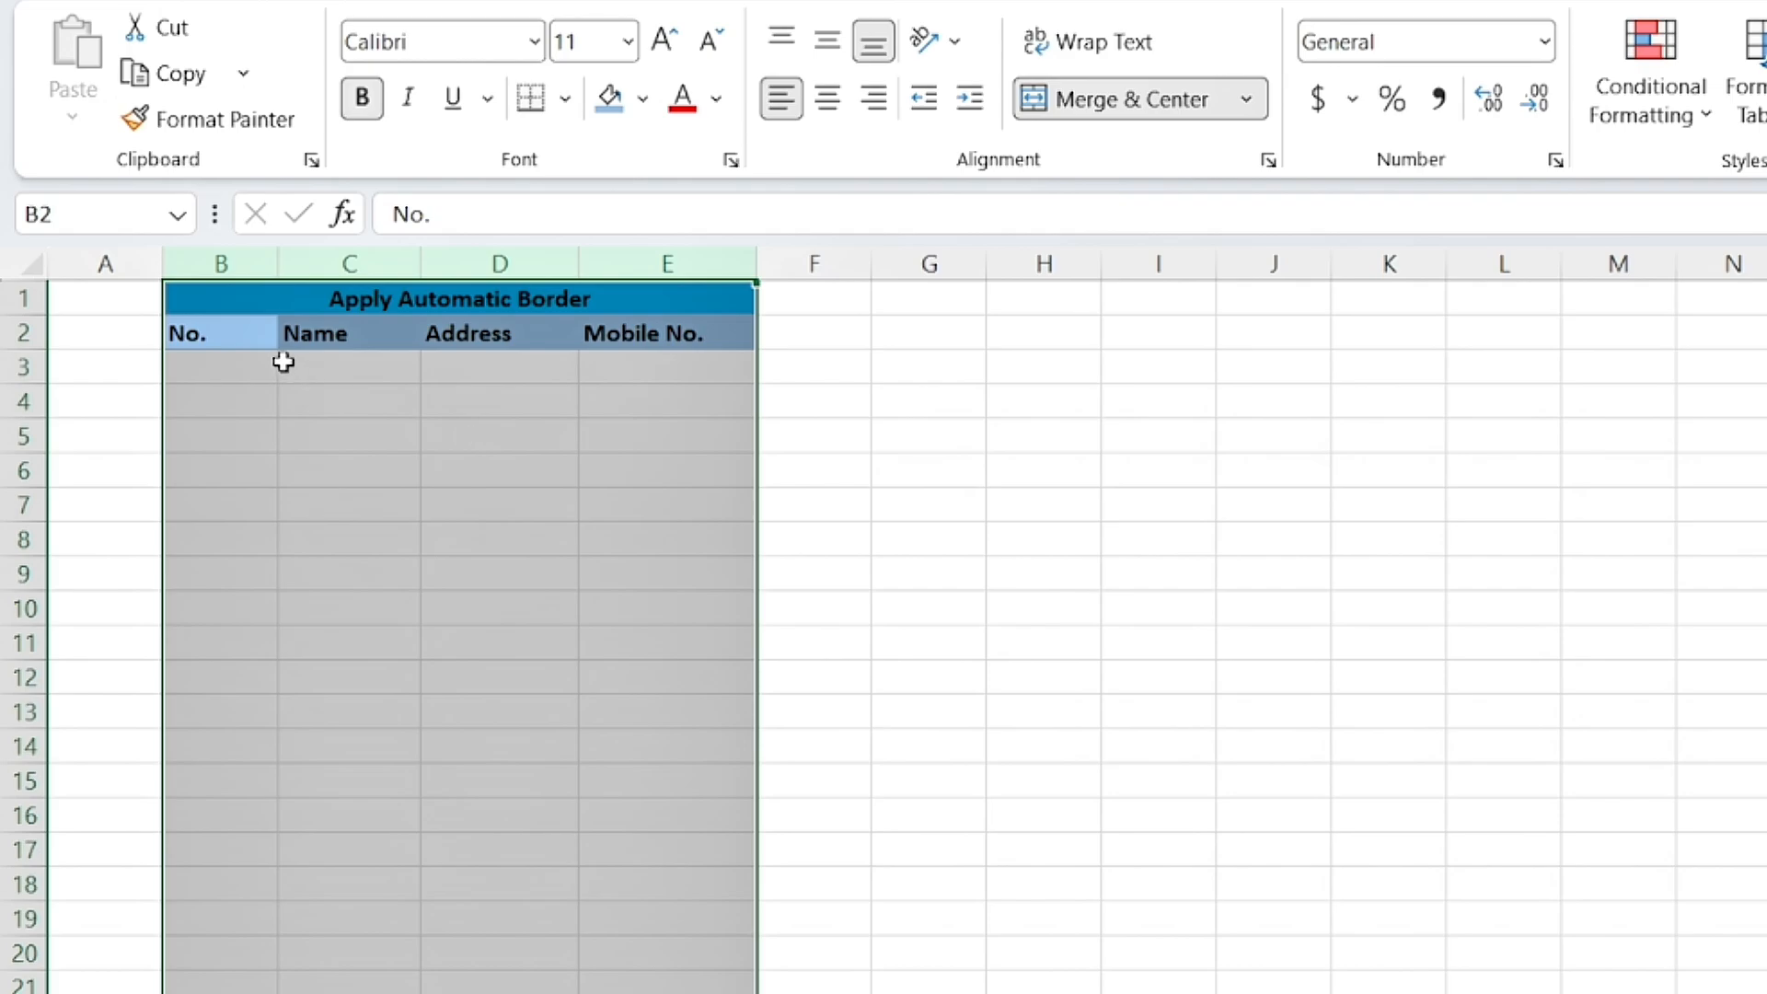
# Step: Test the border rule by entering the numbers 1 to 6 in cells B3 to B8
pyautogui.click(255, 367)
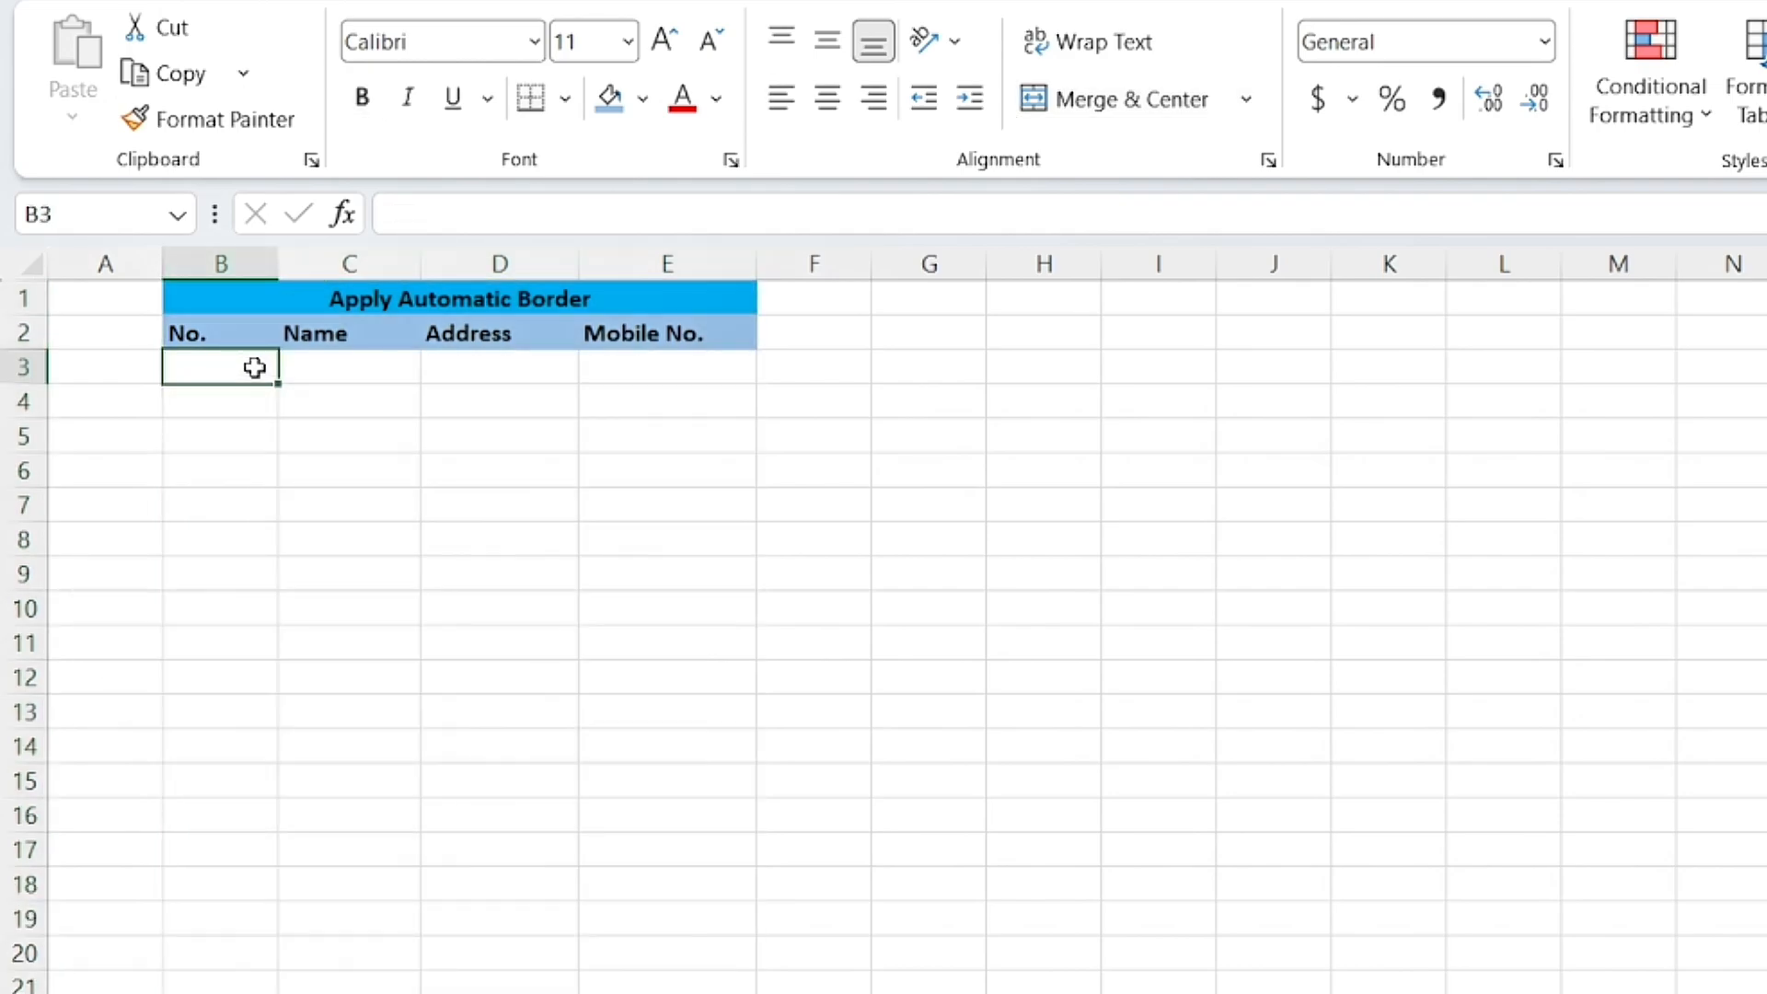
pyautogui.write('1')
pyautogui.press('Return')
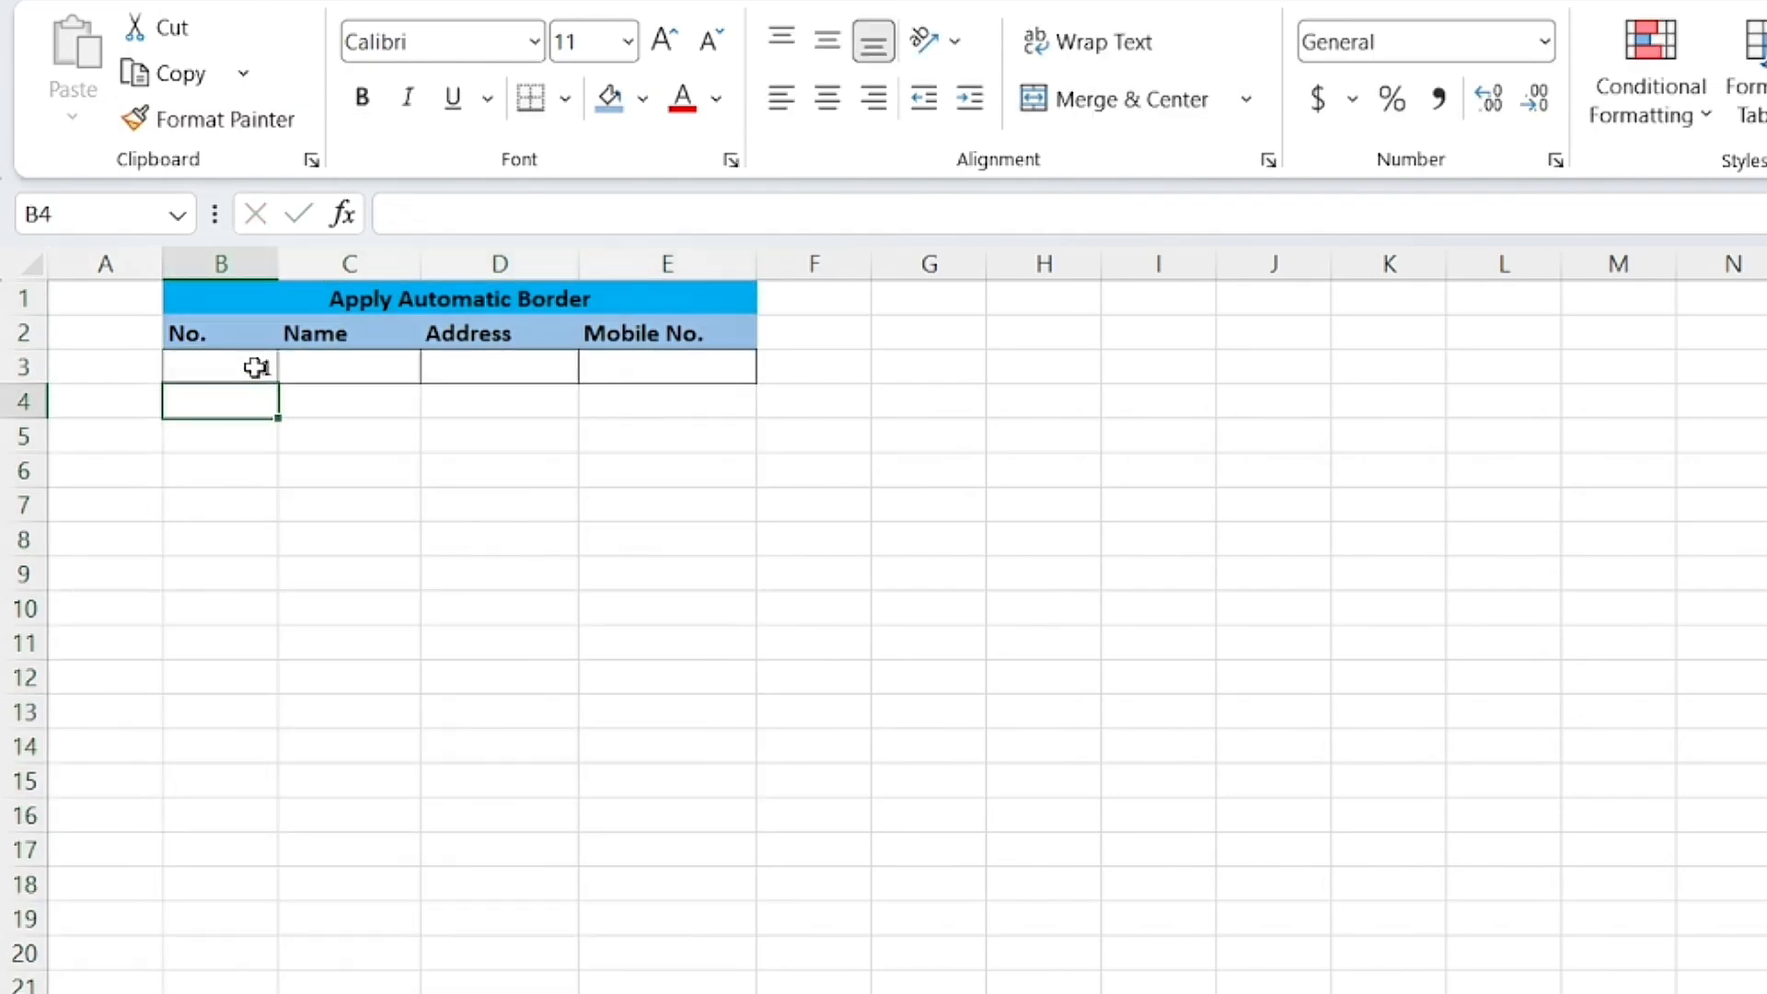
pyautogui.write('1')
pyautogui.press('BackSpace')
pyautogui.write('2')
pyautogui.press('Return')
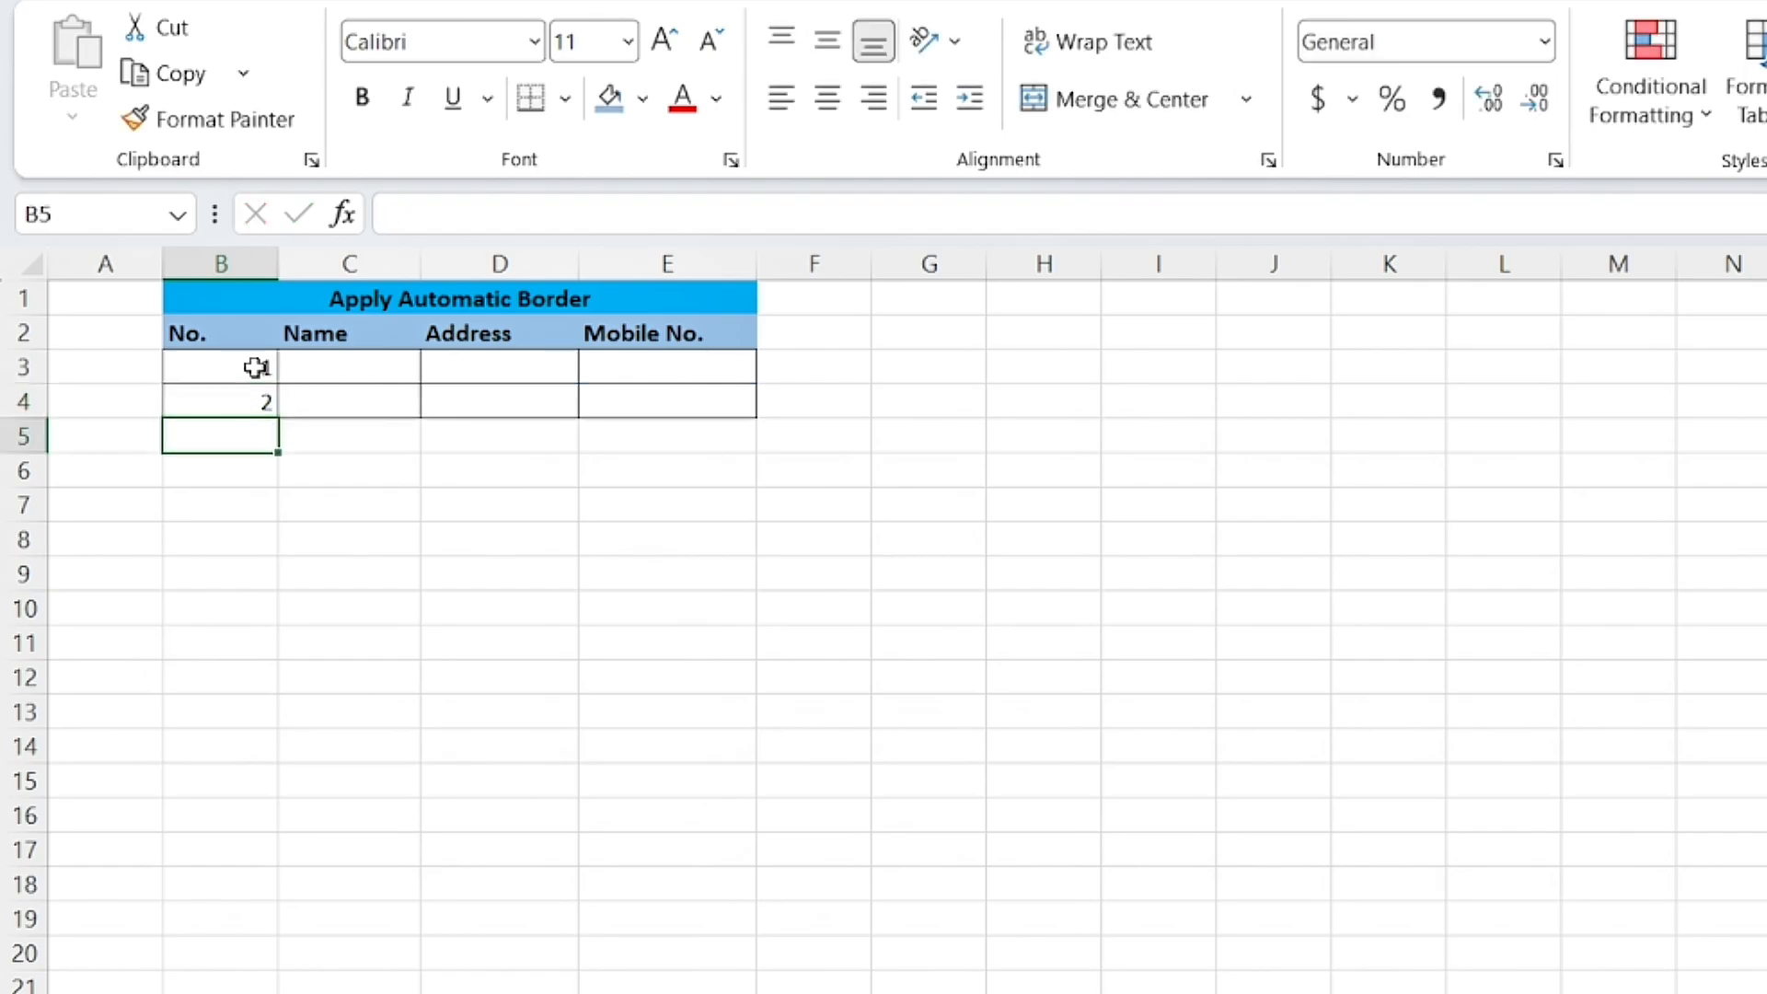
pyautogui.write('3')
pyautogui.press('Return')
pyautogui.write('4')
pyautogui.press('Return')
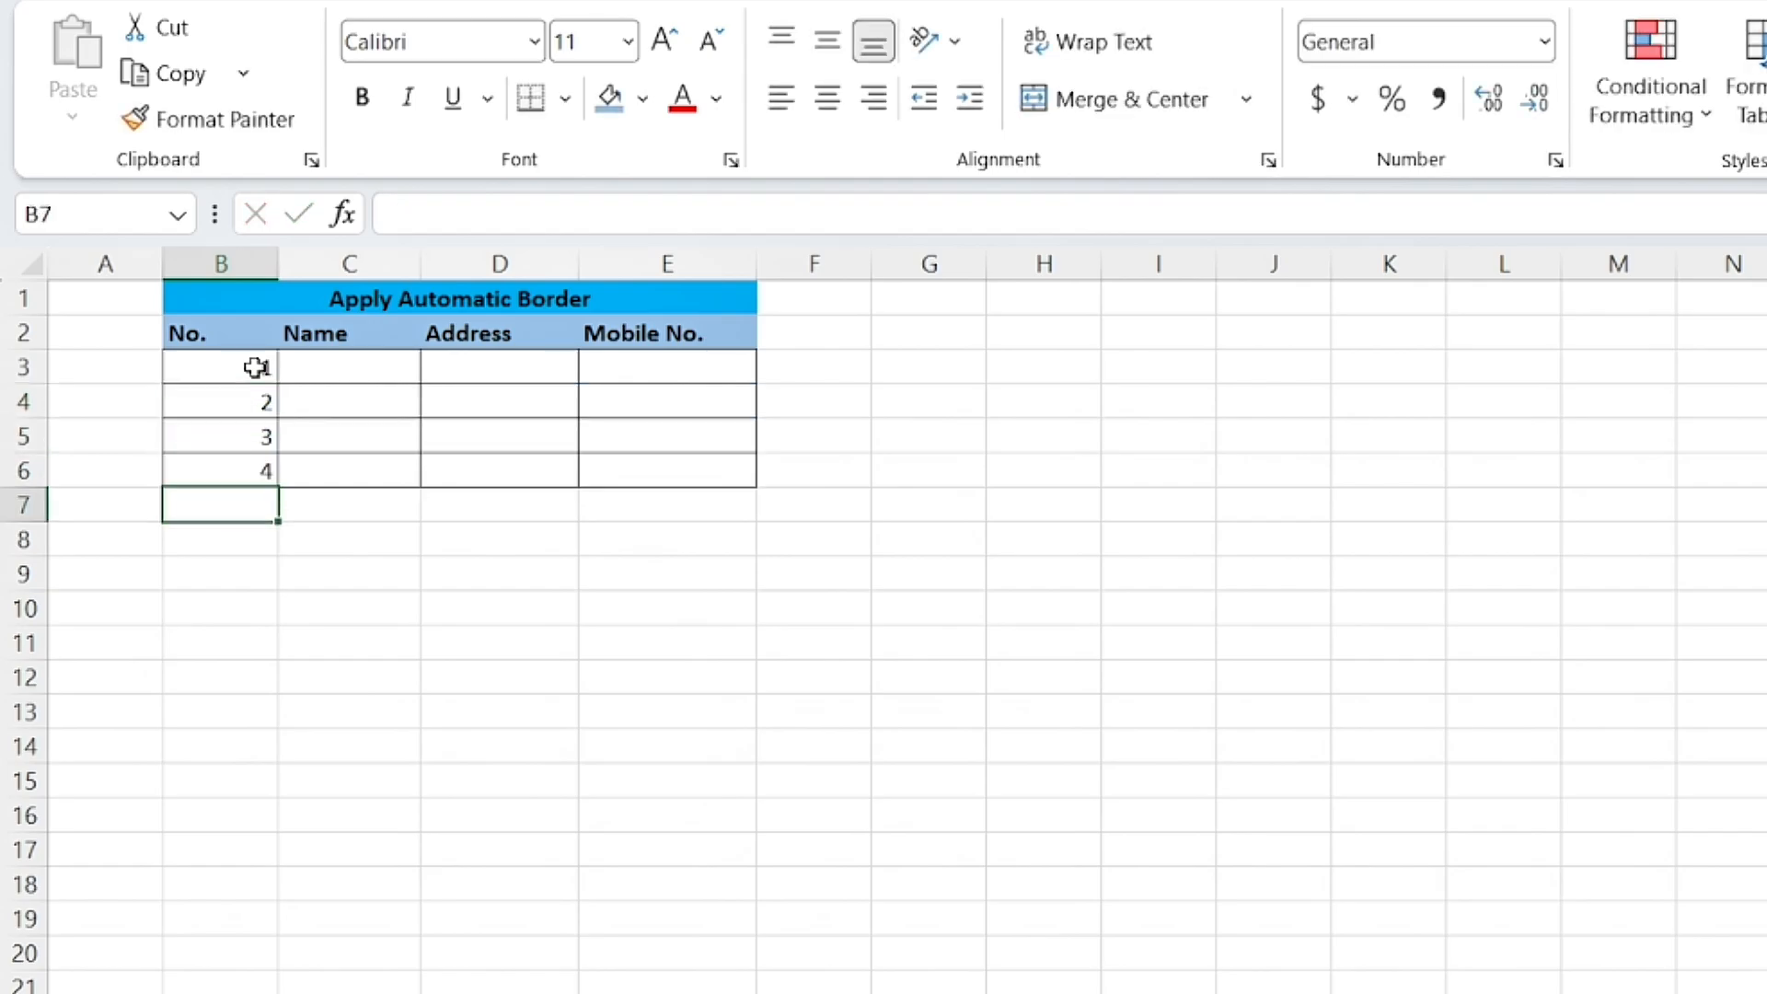
pyautogui.write('5')
pyautogui.press('Return')
pyautogui.write('6')
pyautogui.press('Return')
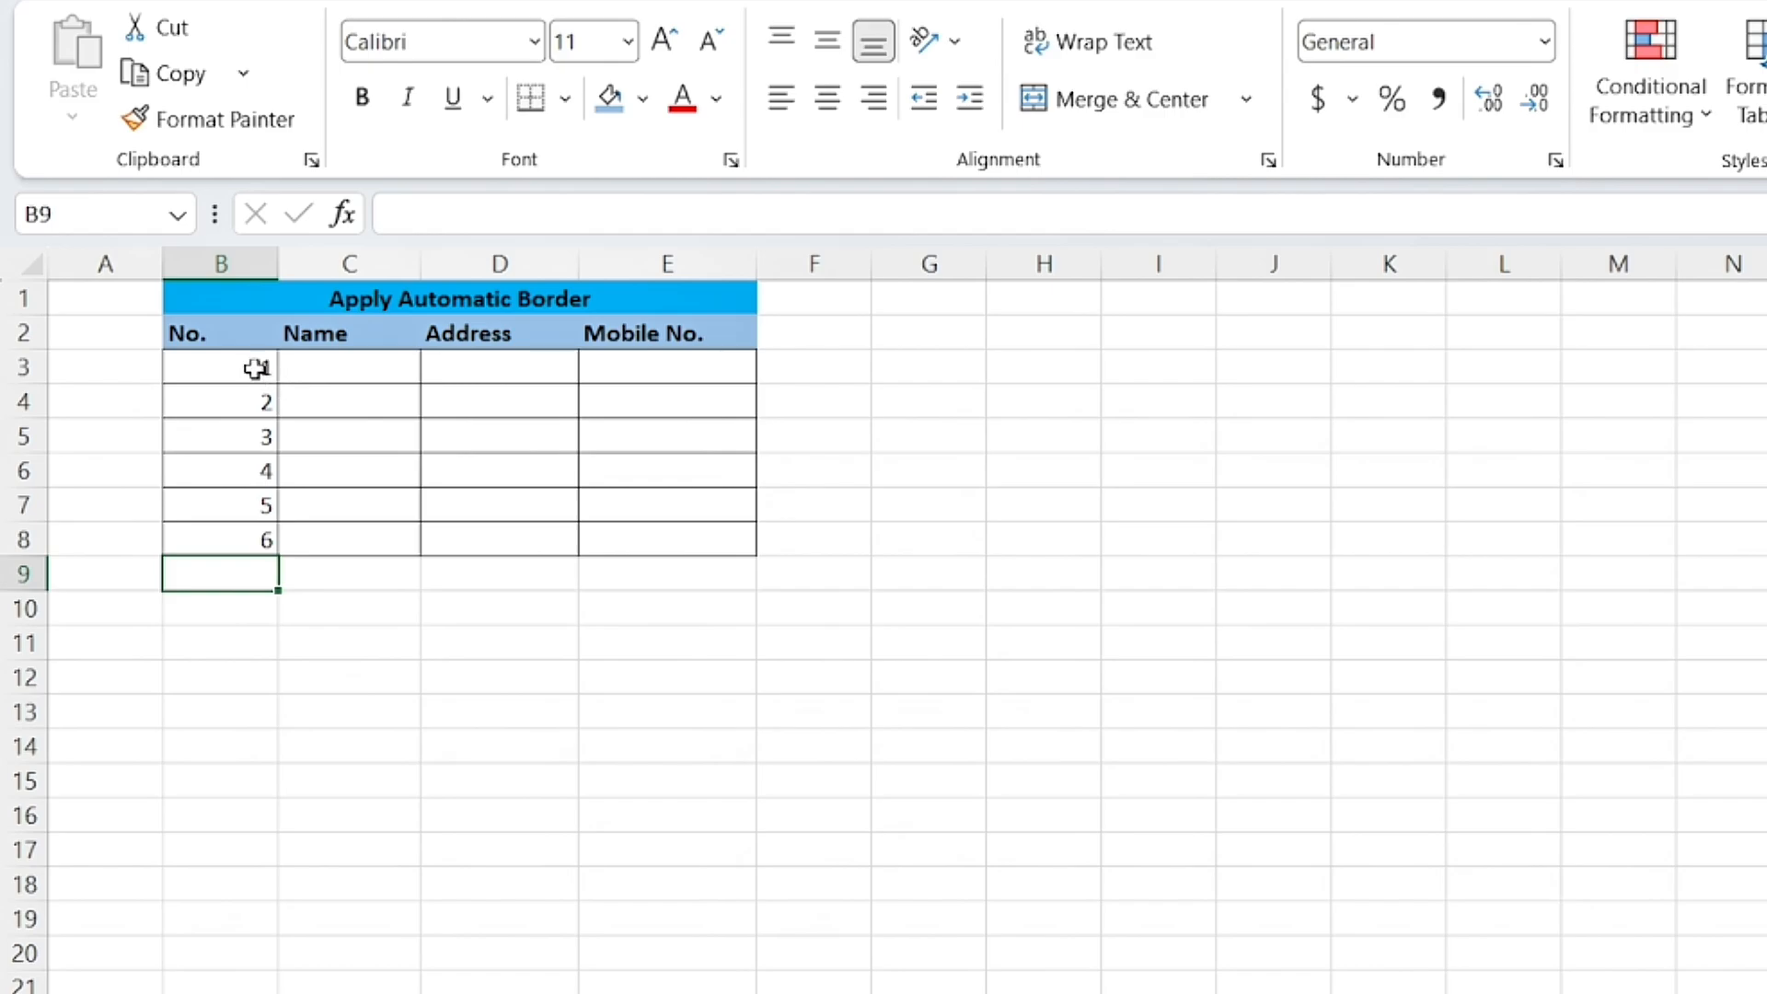
# Step: Clear the numbers from B3:B8 and enter the formula =SEQUENCE(20) in B3
pyautogui.moveTo(255, 365); pyautogui.dragTo(253, 535)
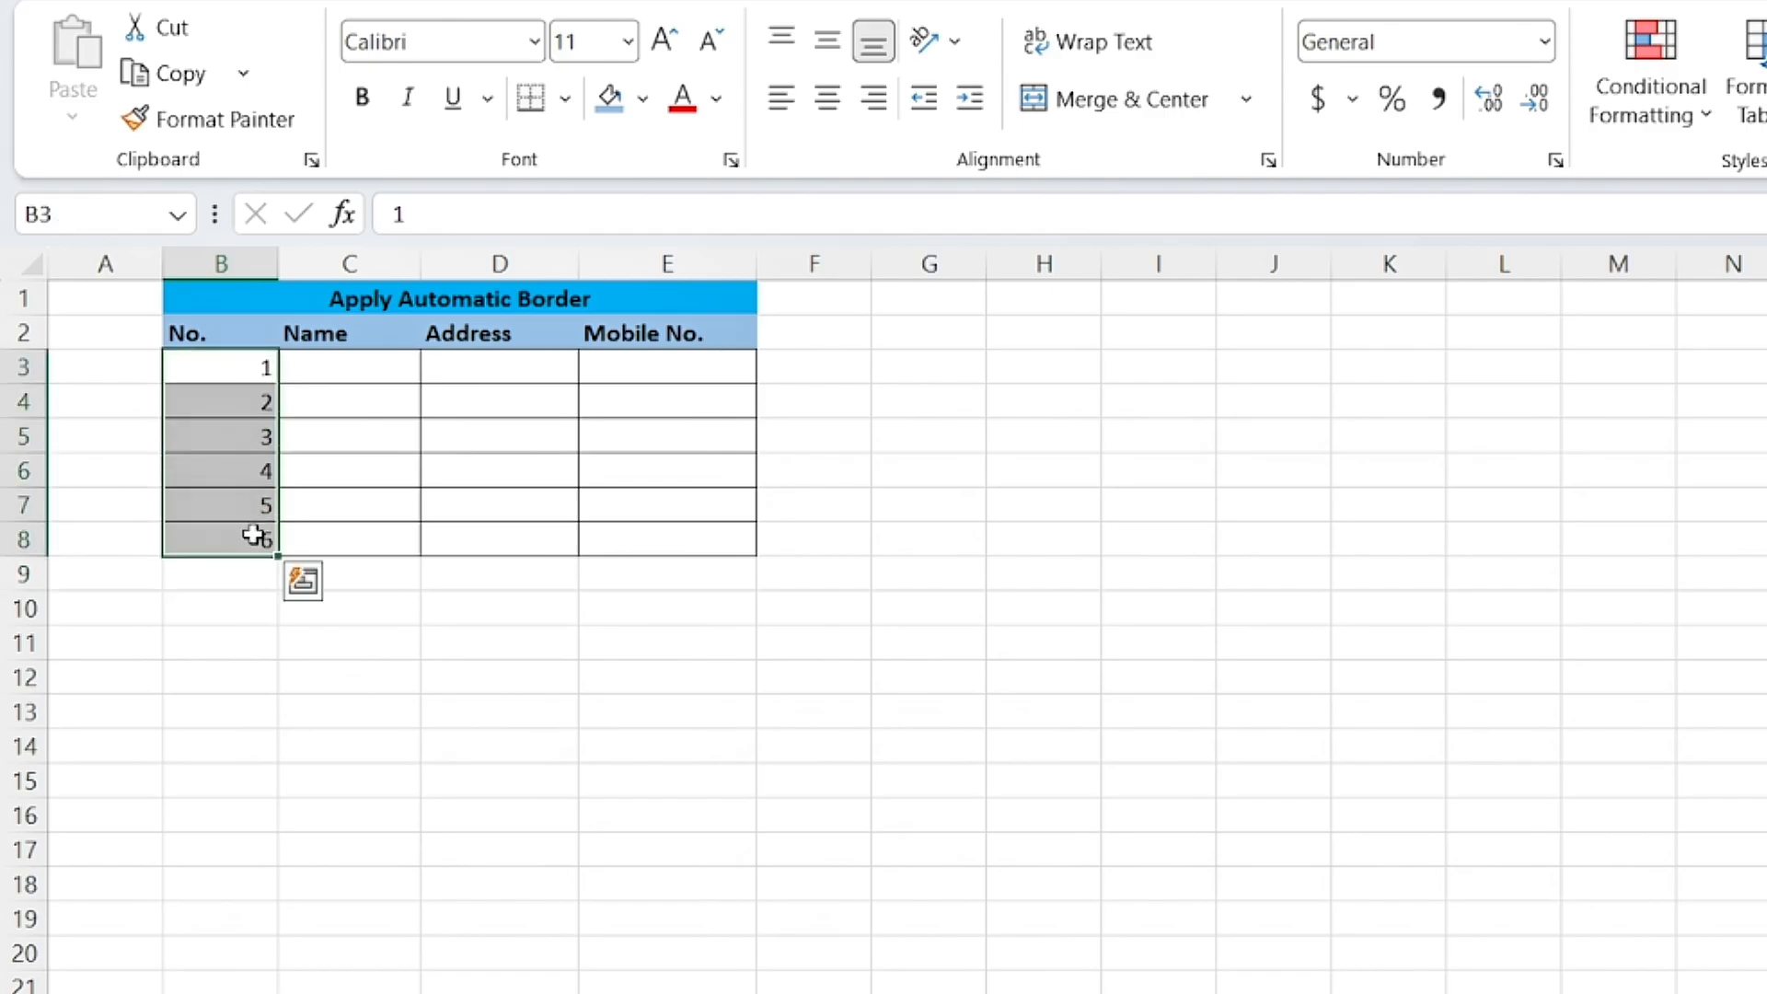
pyautogui.press('Delete')
pyautogui.click(215, 368)
pyautogui.write('=')
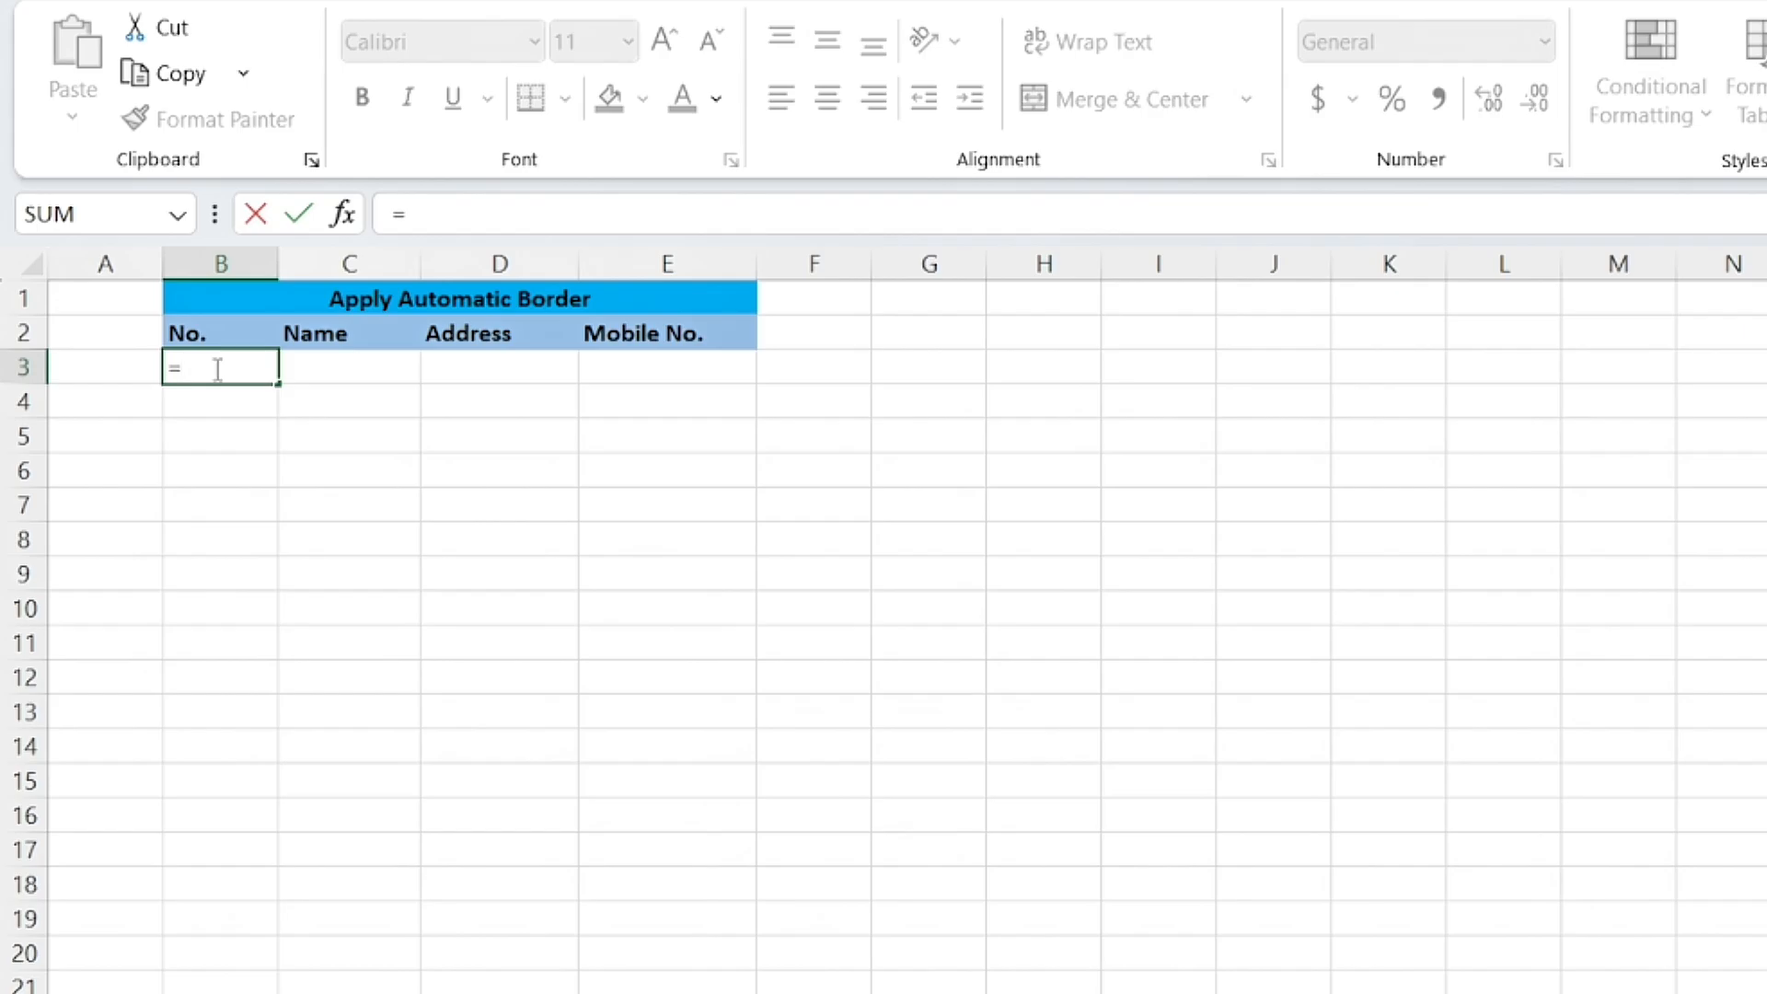
pyautogui.write('sequen')
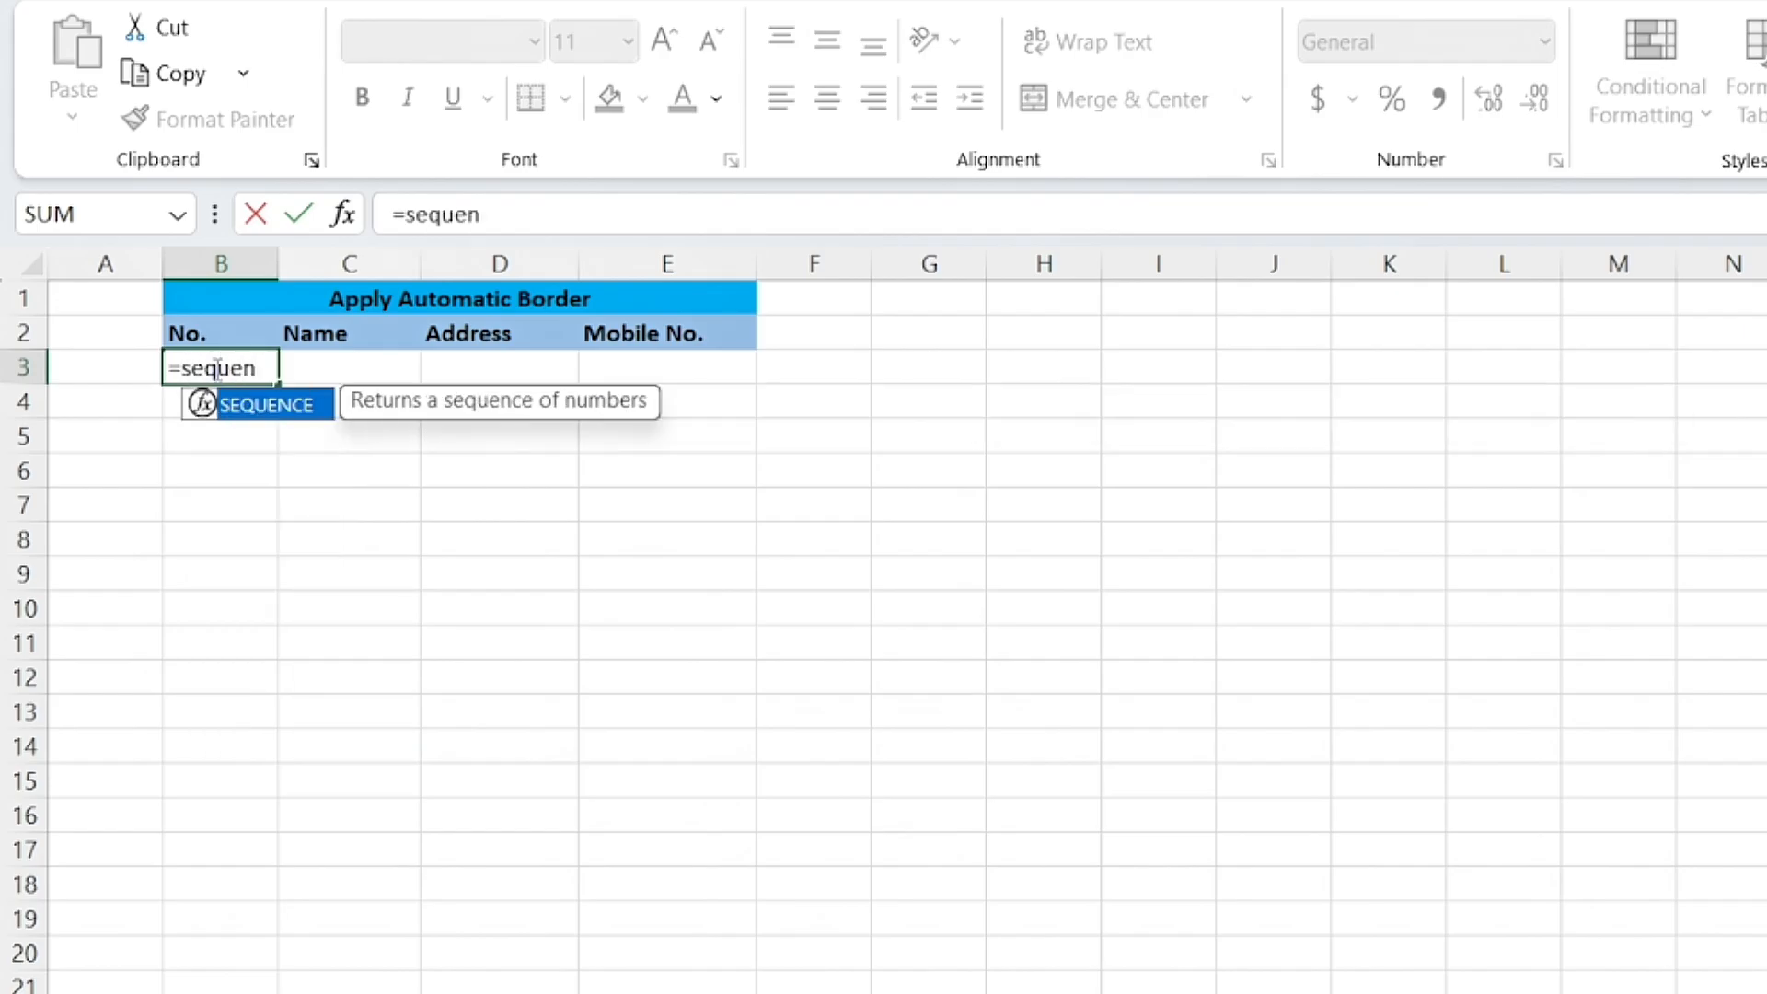
pyautogui.write('ce(20')
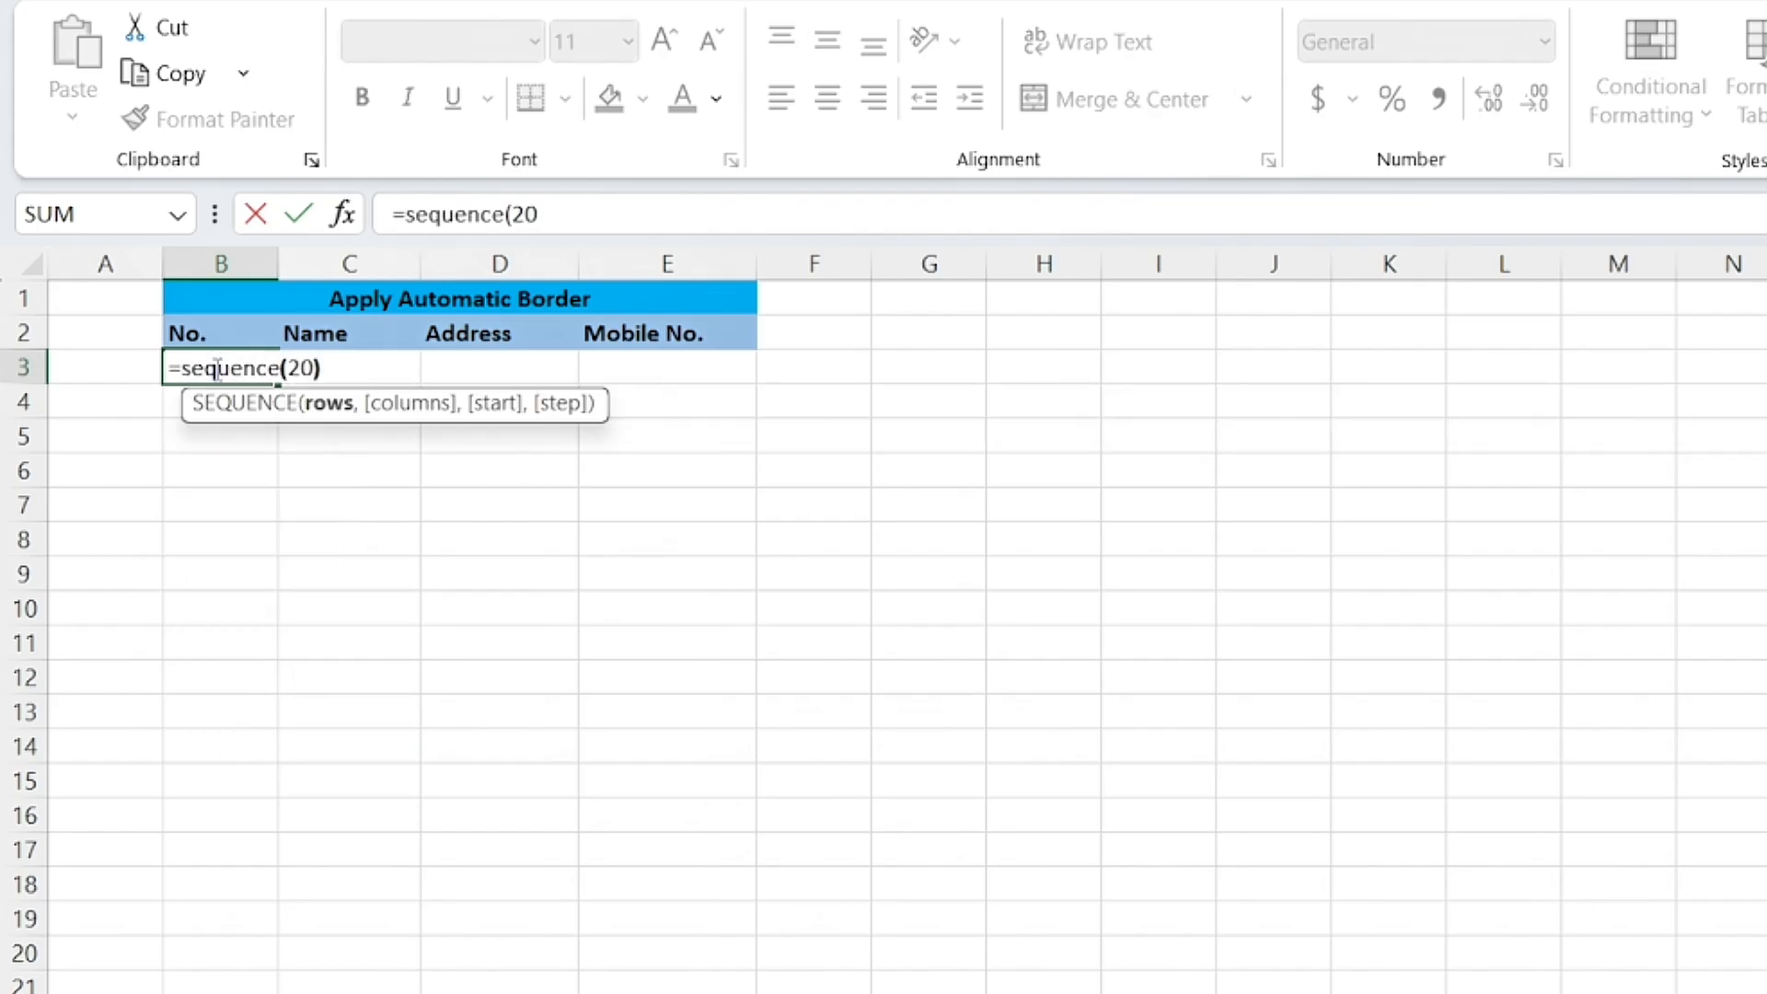
pyautogui.press('Return')
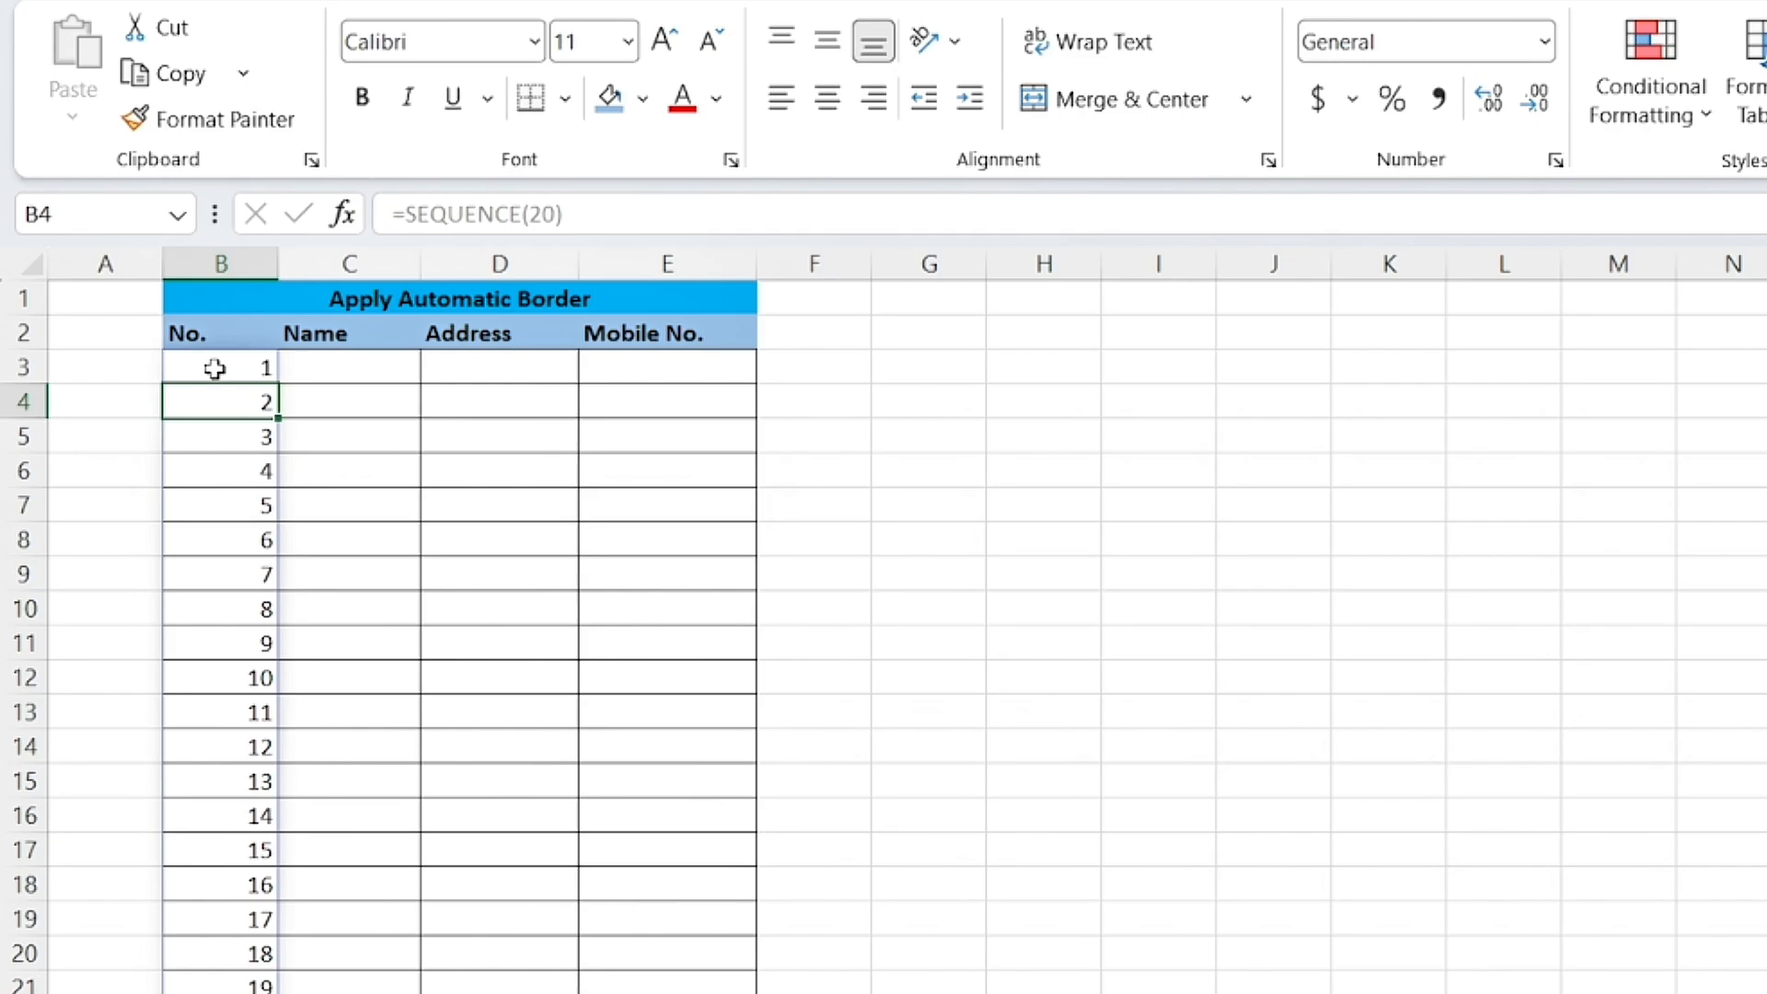
pyautogui.click(923, 844)
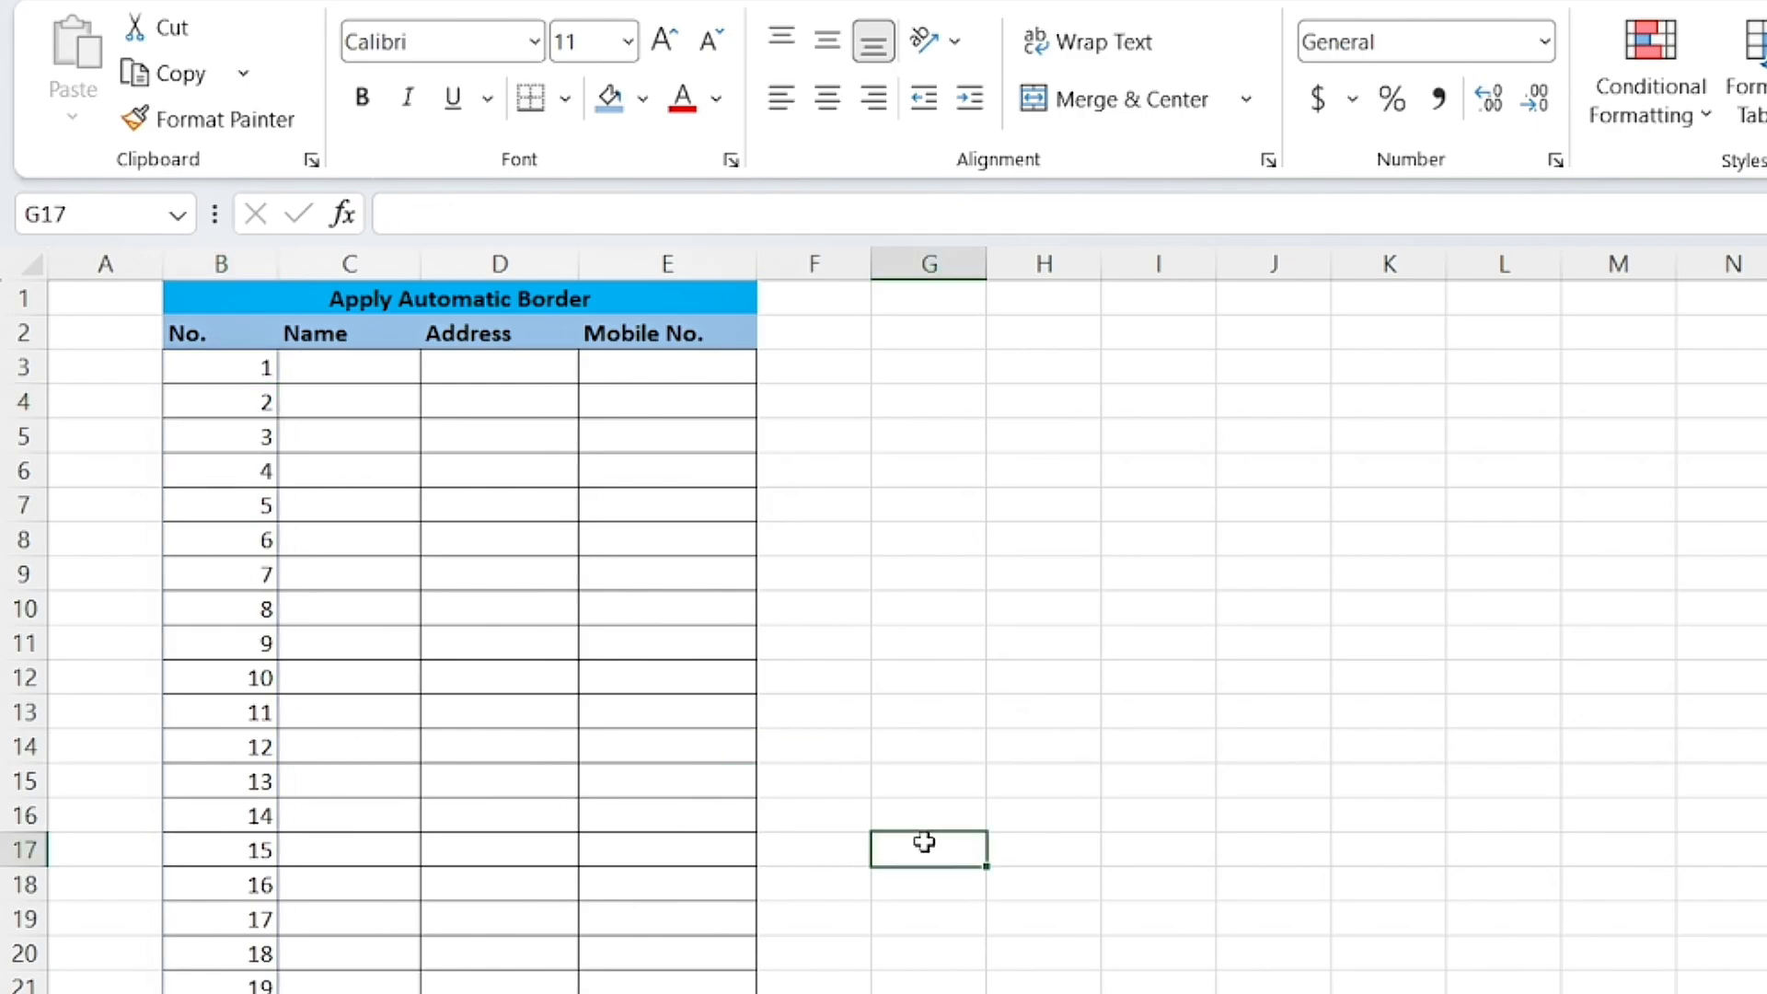